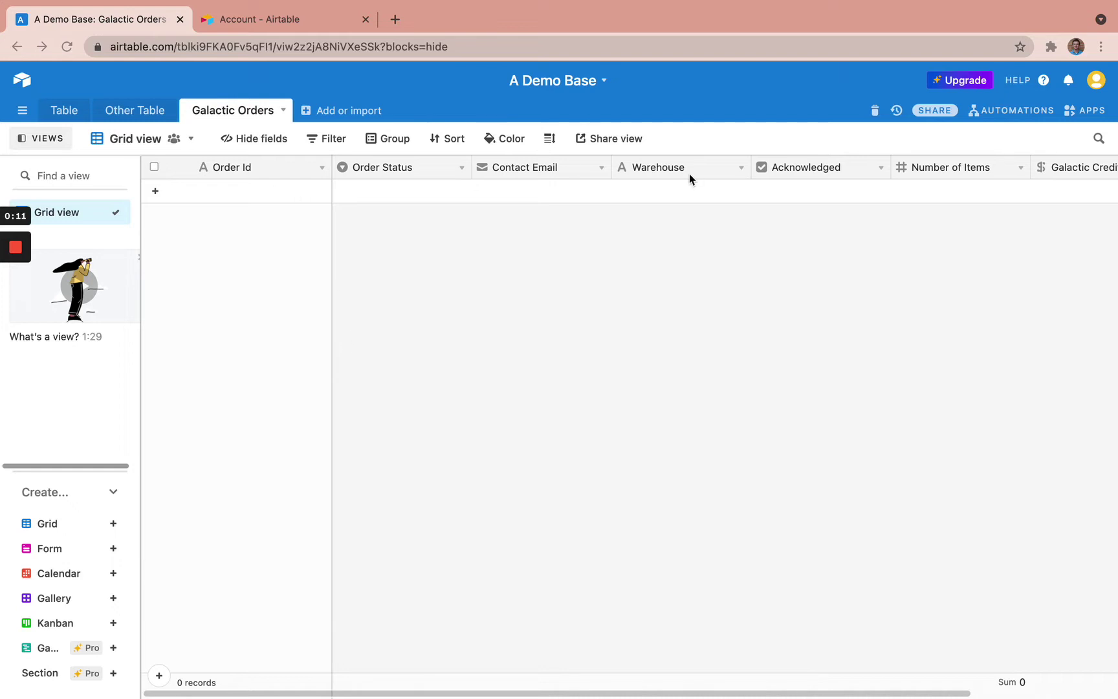
# Go to the Census Connections page and browse the list of services to add.
pyautogui.hscroll(2, 627, 235)
pyautogui.hscroll(-2, 627, 234)
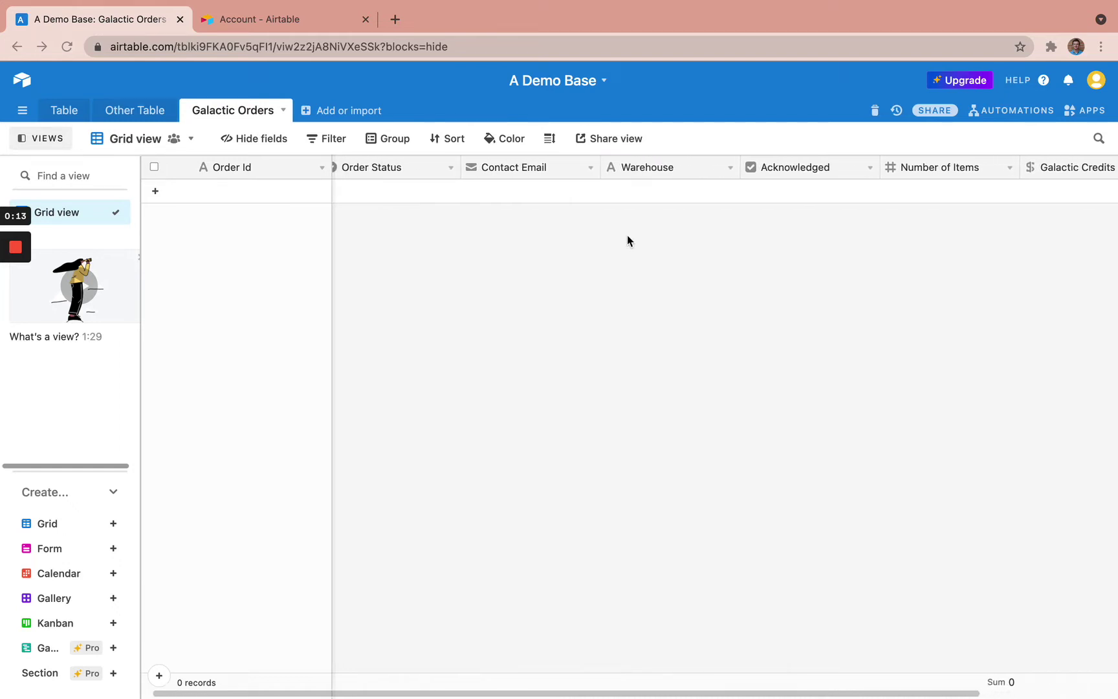
pyautogui.hscroll(-1, 421, 223)
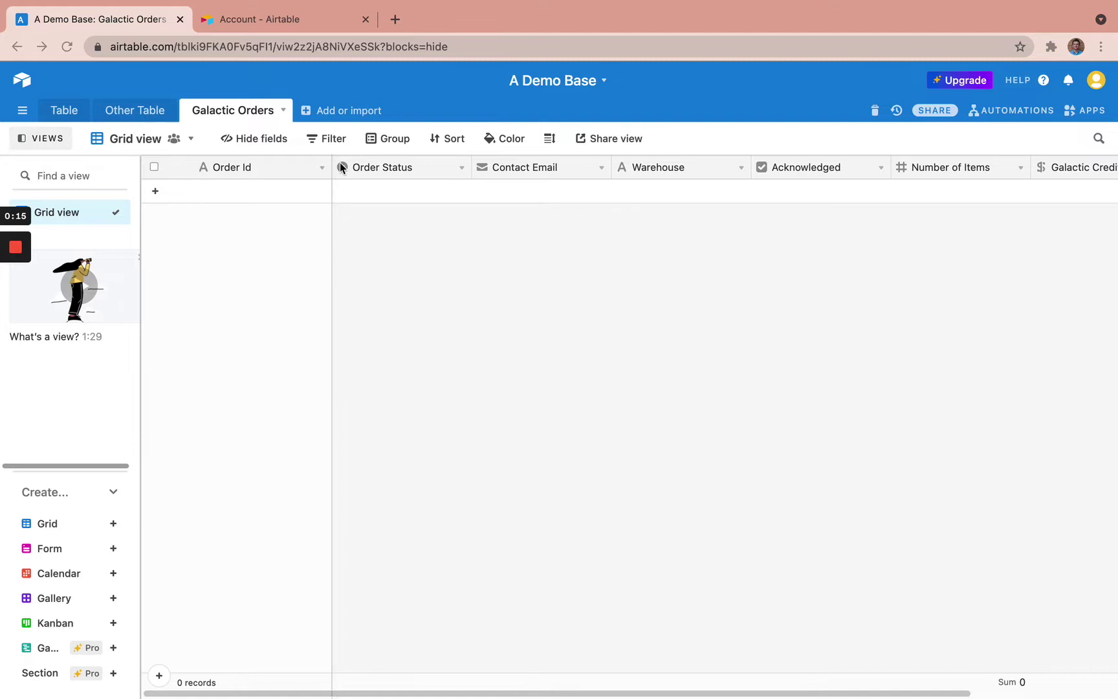
pyautogui.hscroll(3, 817, 174)
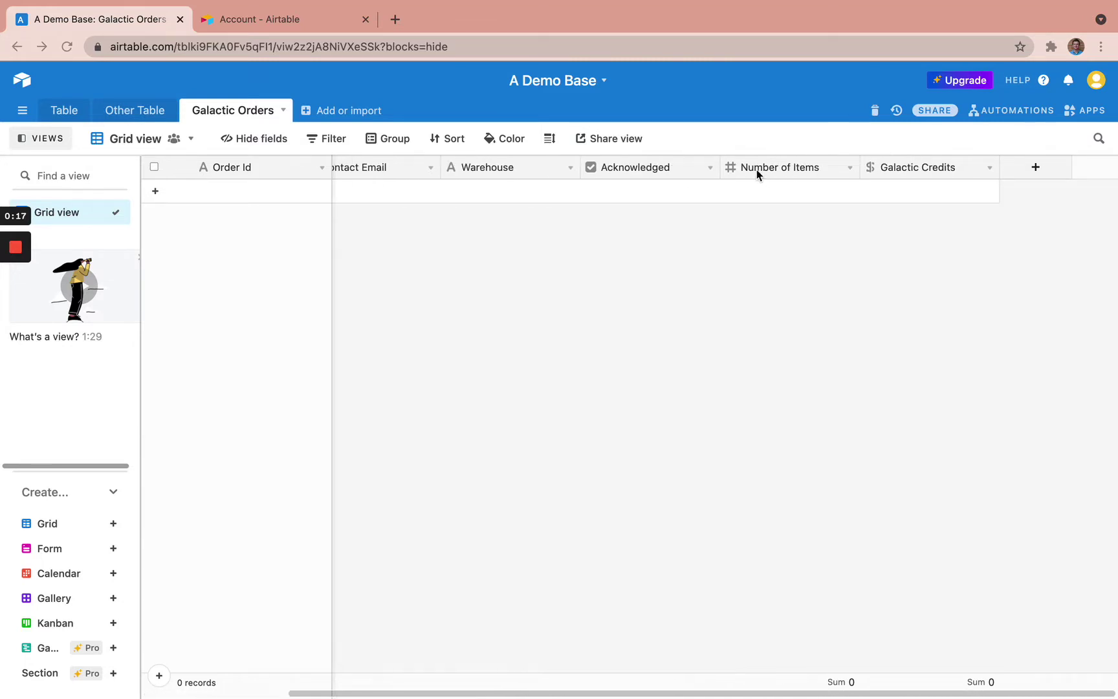
pyautogui.hscroll(-3, 758, 169)
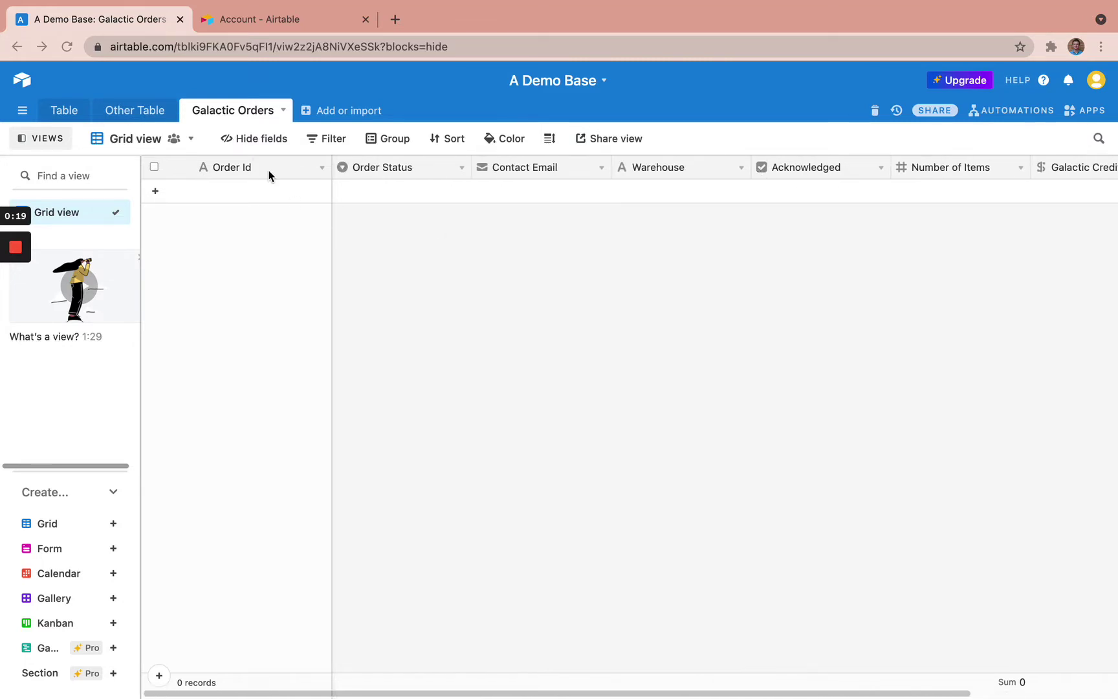
pyautogui.hscroll(2, 410, 163)
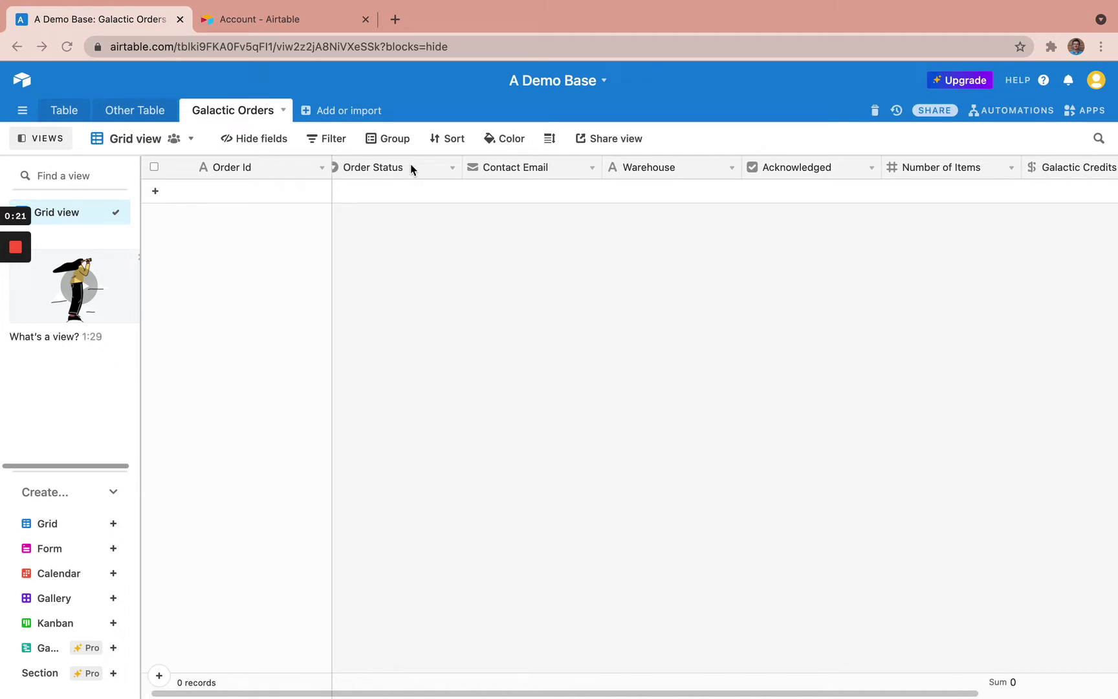
pyautogui.hscroll(2, 455, 172)
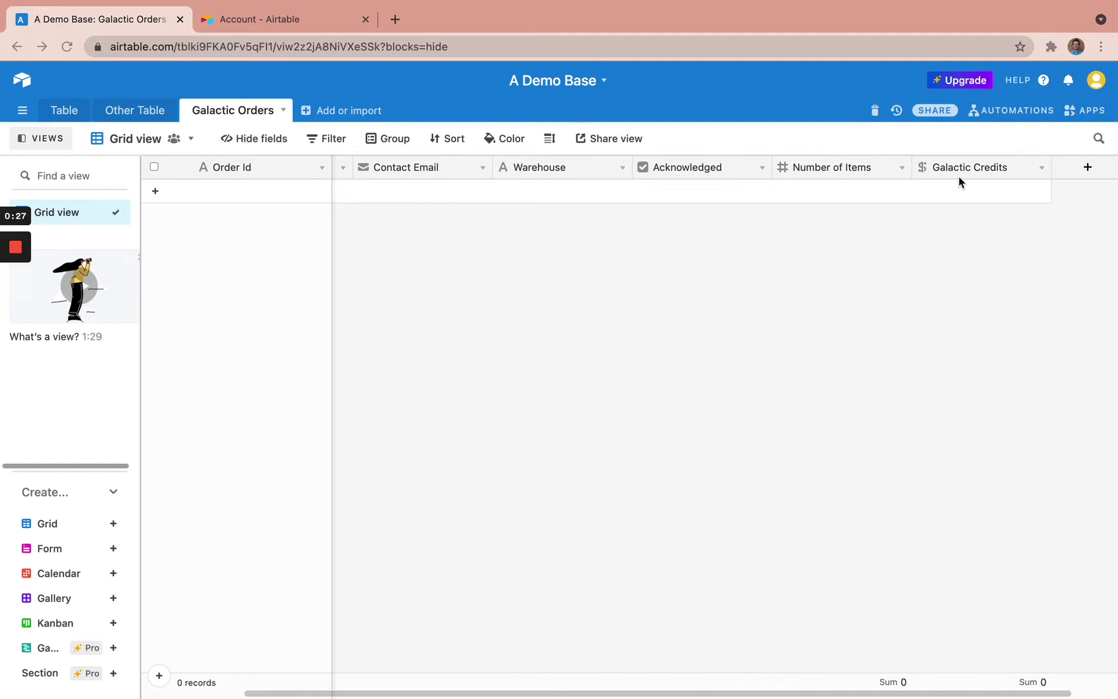
pyautogui.hscroll(-4, 806, 349)
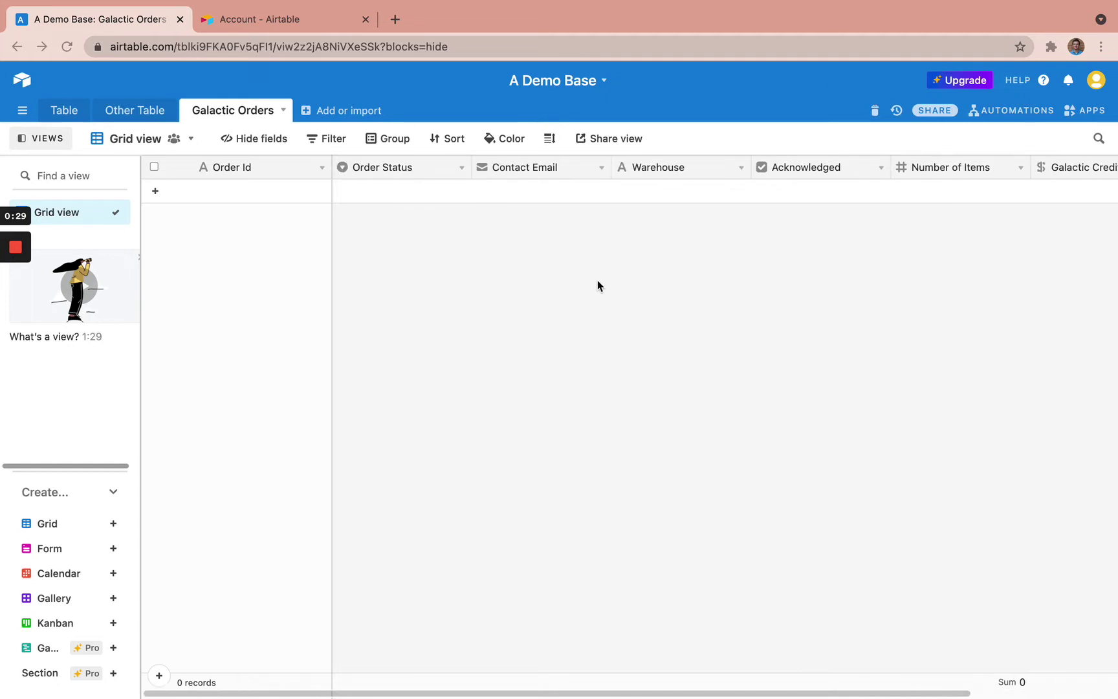
pyautogui.hotkey('ctrl', 'Left')
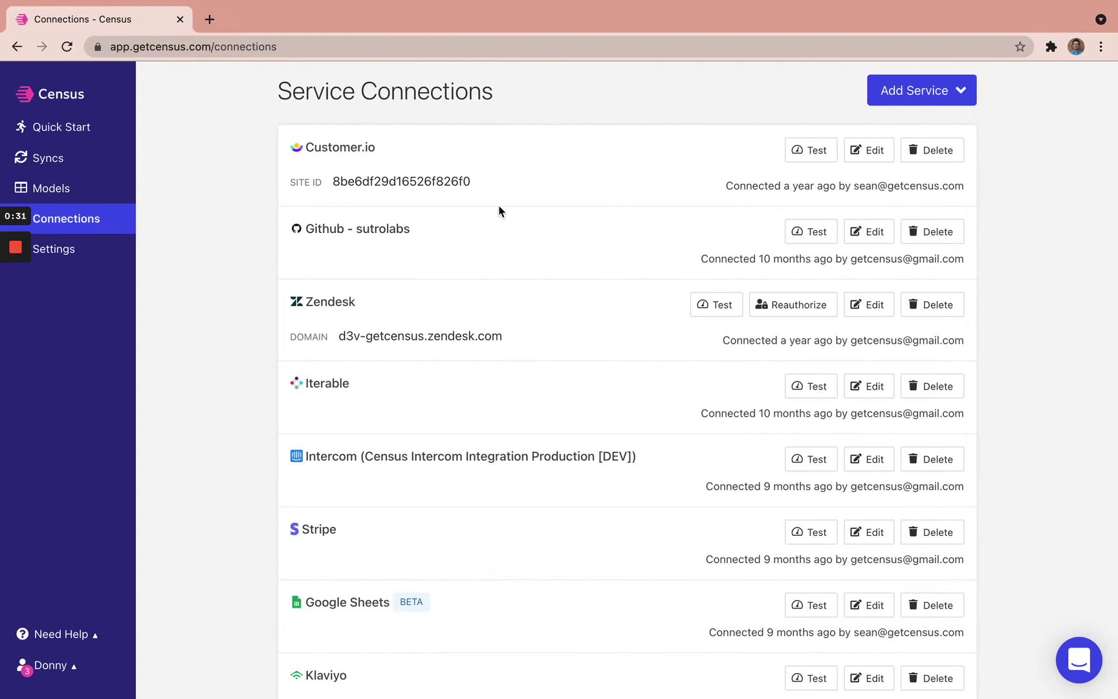
pyautogui.click(895, 90)
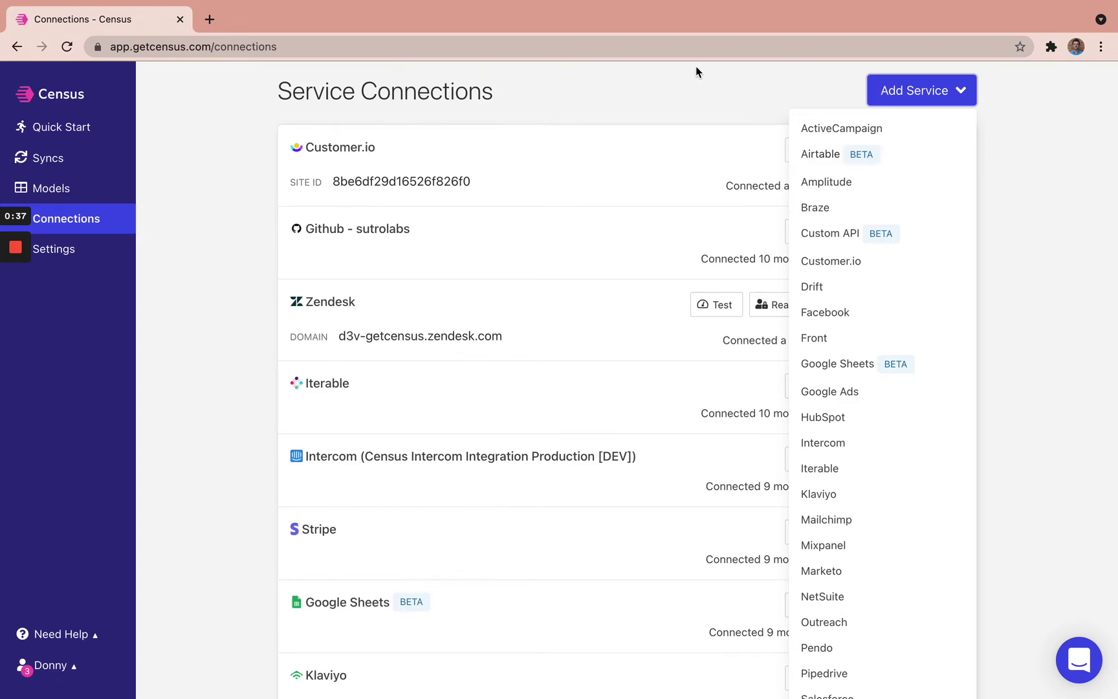
pyautogui.click(699, 85)
# Add an Airtable service and place the cursor in its empty API Key field.
pyautogui.scroll(10, 700, 82)
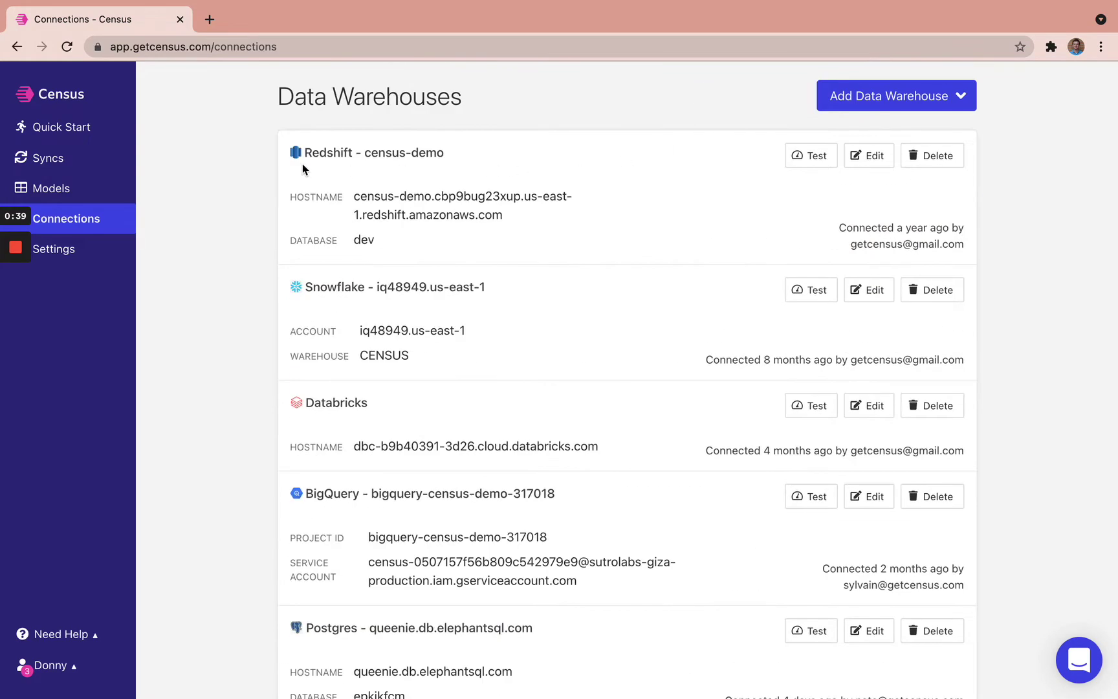
pyautogui.scroll(-10, 481, 176)
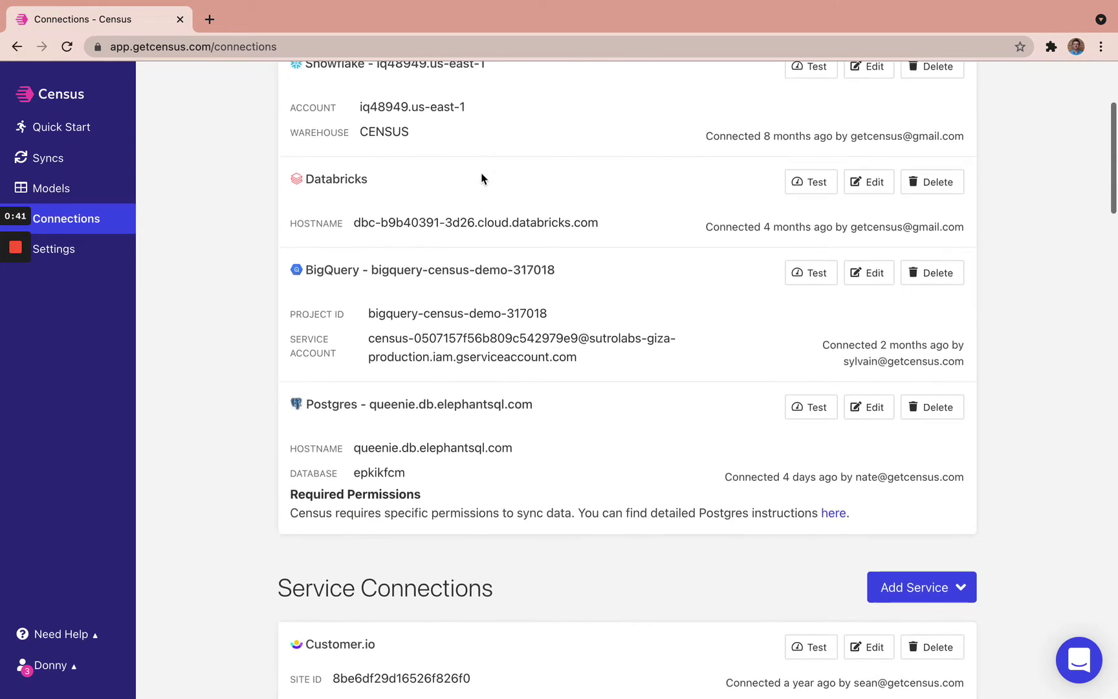
pyautogui.click(892, 130)
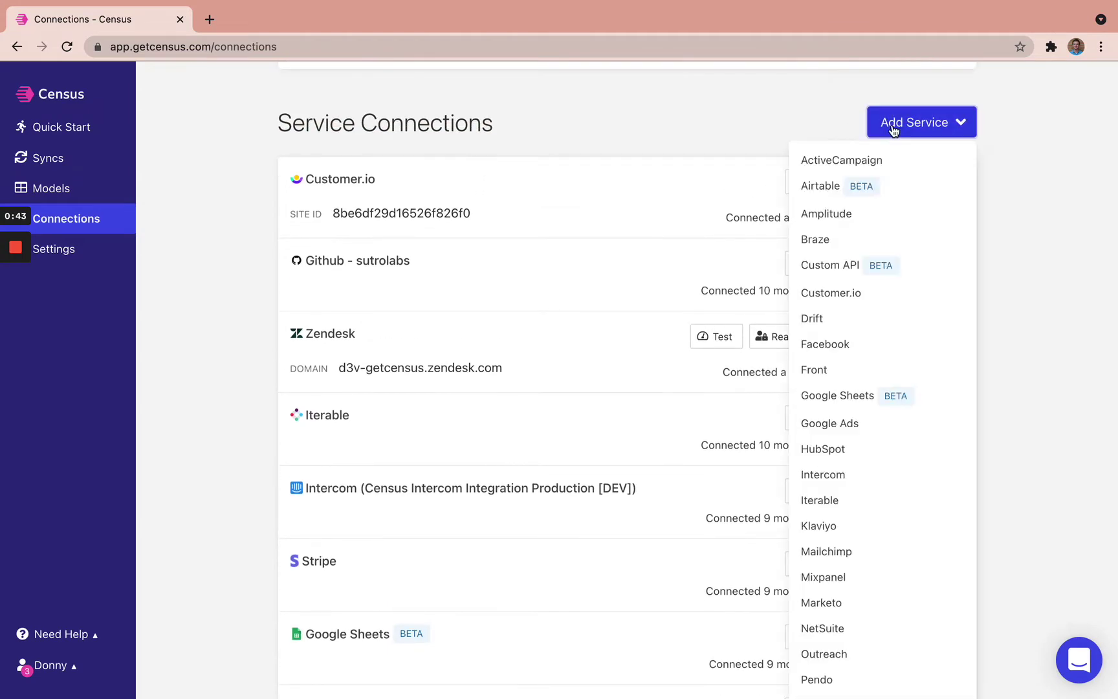
pyautogui.click(816, 185)
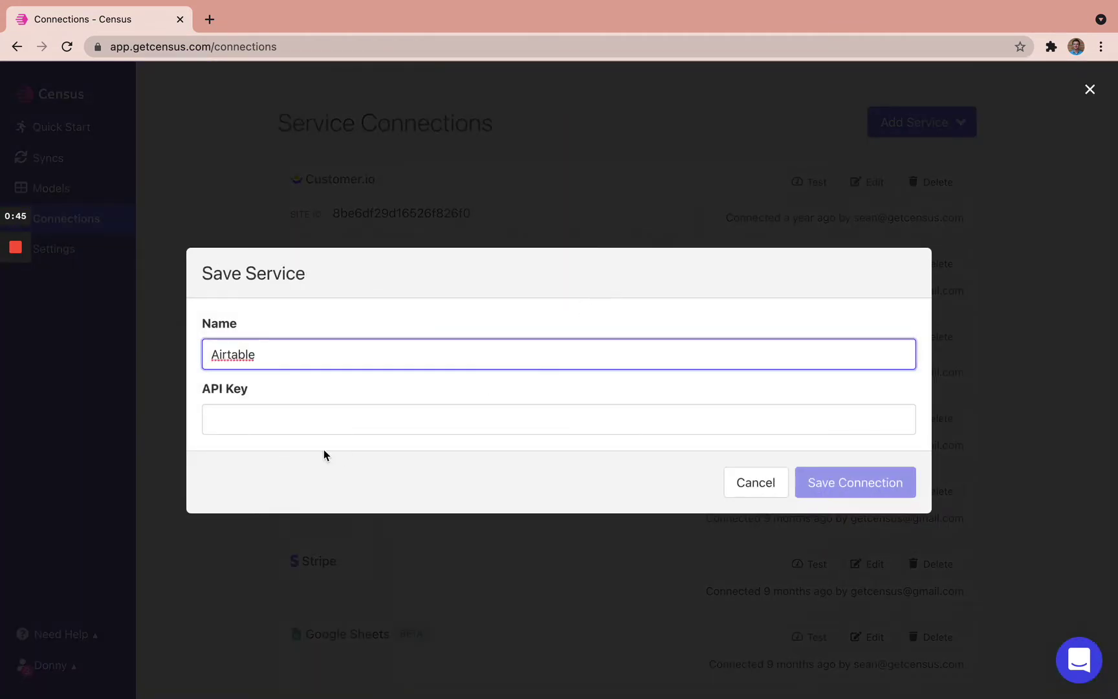
pyautogui.click(312, 424)
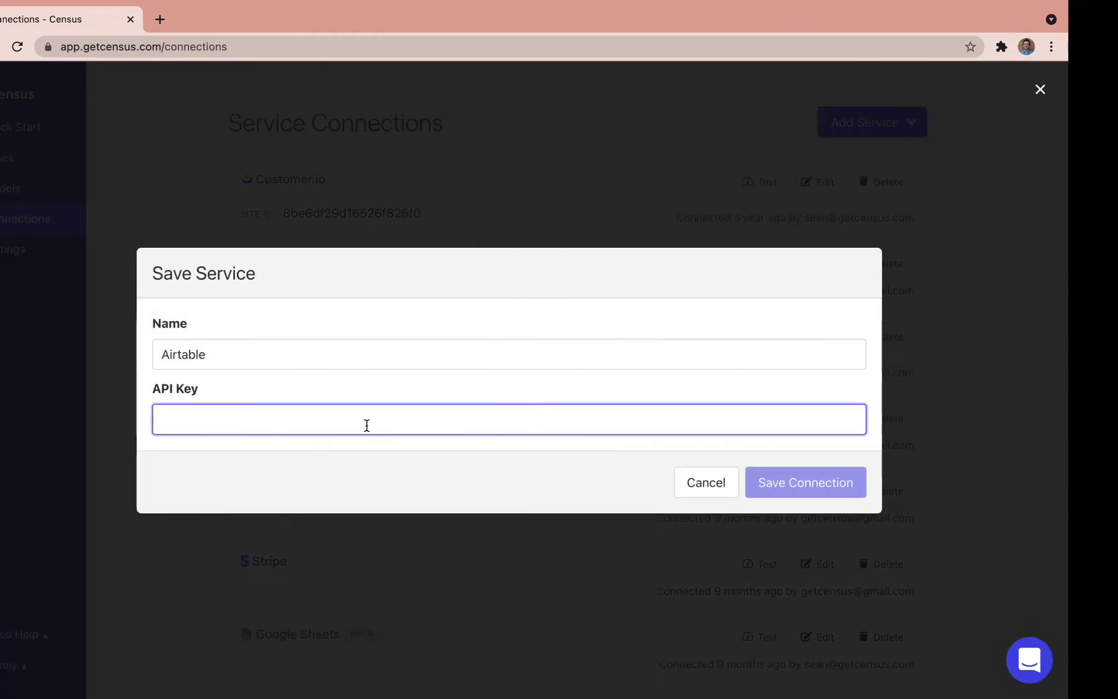
# View the API key section on the Airtable Account page, then return to Census.
pyautogui.press('super+Tab')
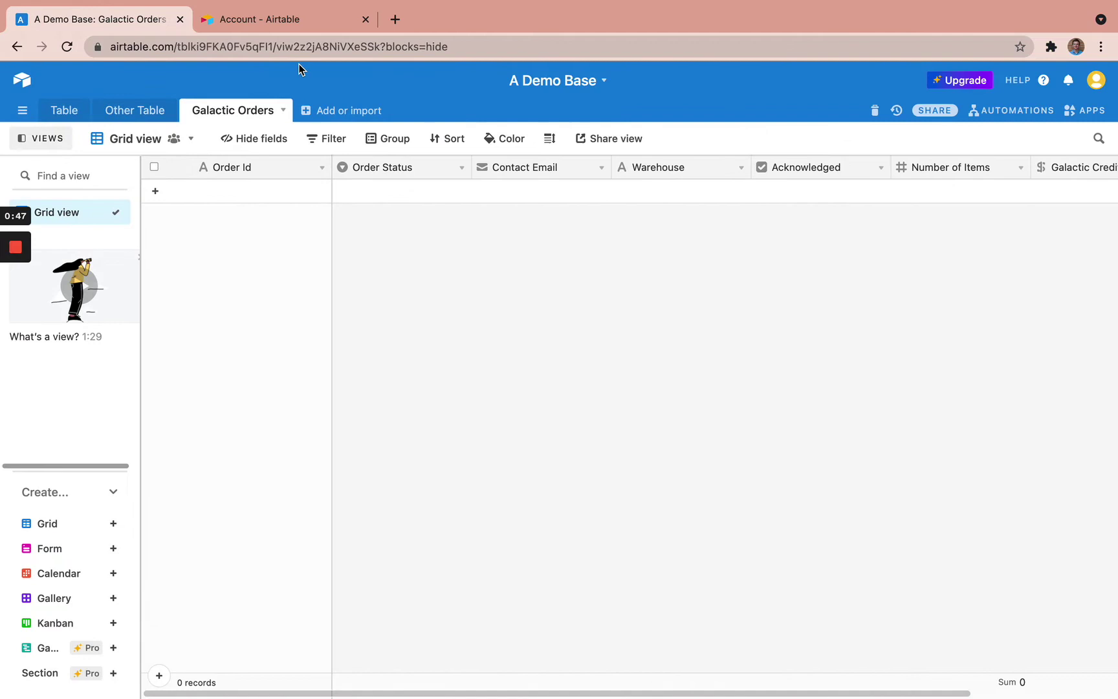
pyautogui.click(282, 19)
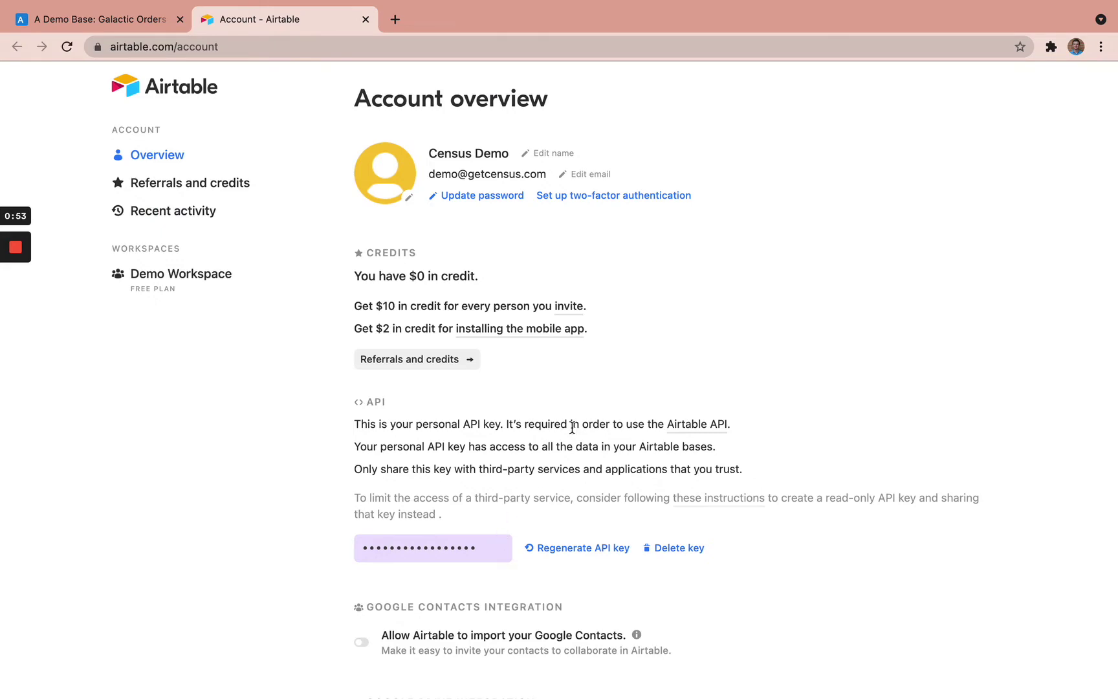
pyautogui.hotkey('ctrl', 'Right')
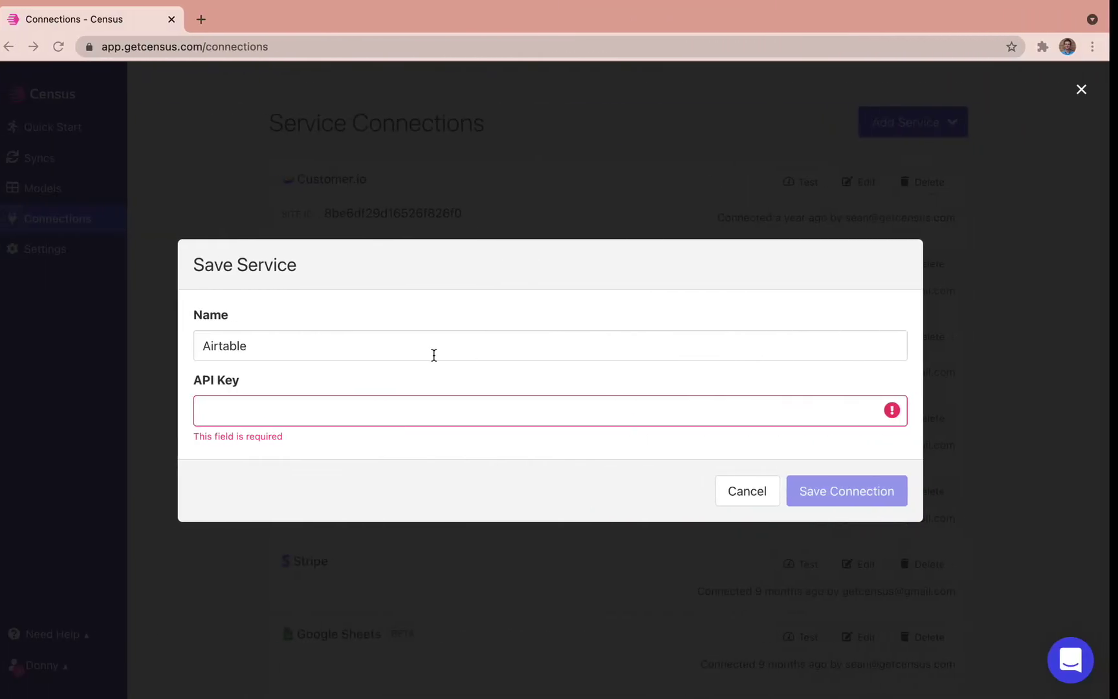
# Cancel the new Airtable connection and successfully test the existing Airtable - Demo Connection.
pyautogui.click(755, 492)
pyautogui.scroll(-20, 737, 518)
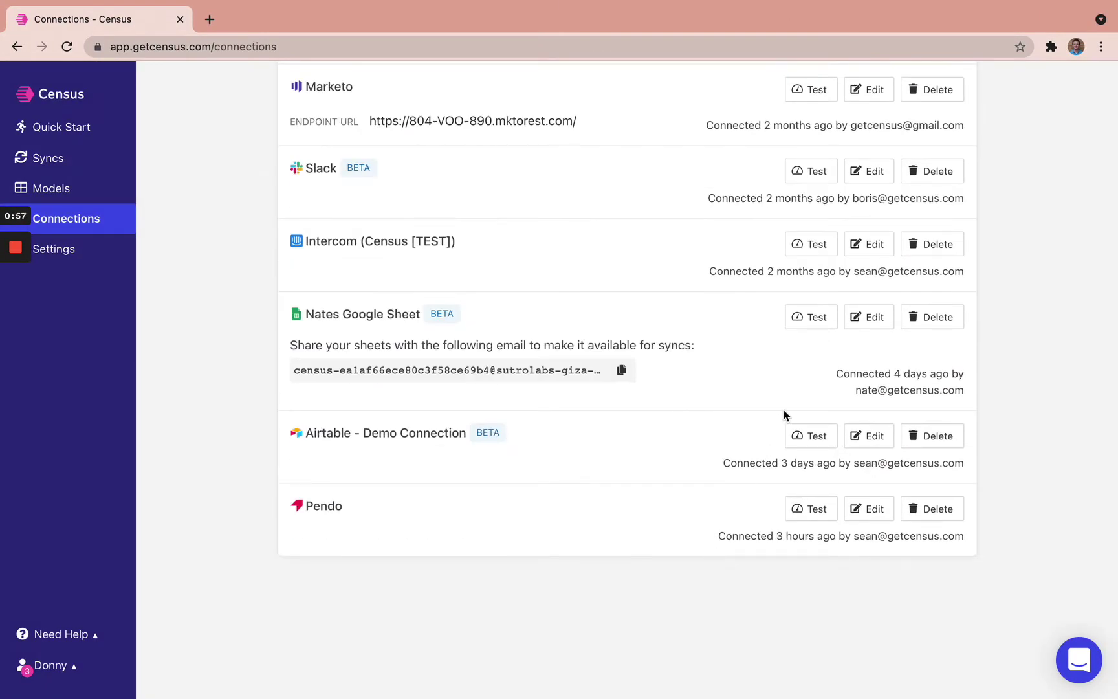
pyautogui.click(819, 463)
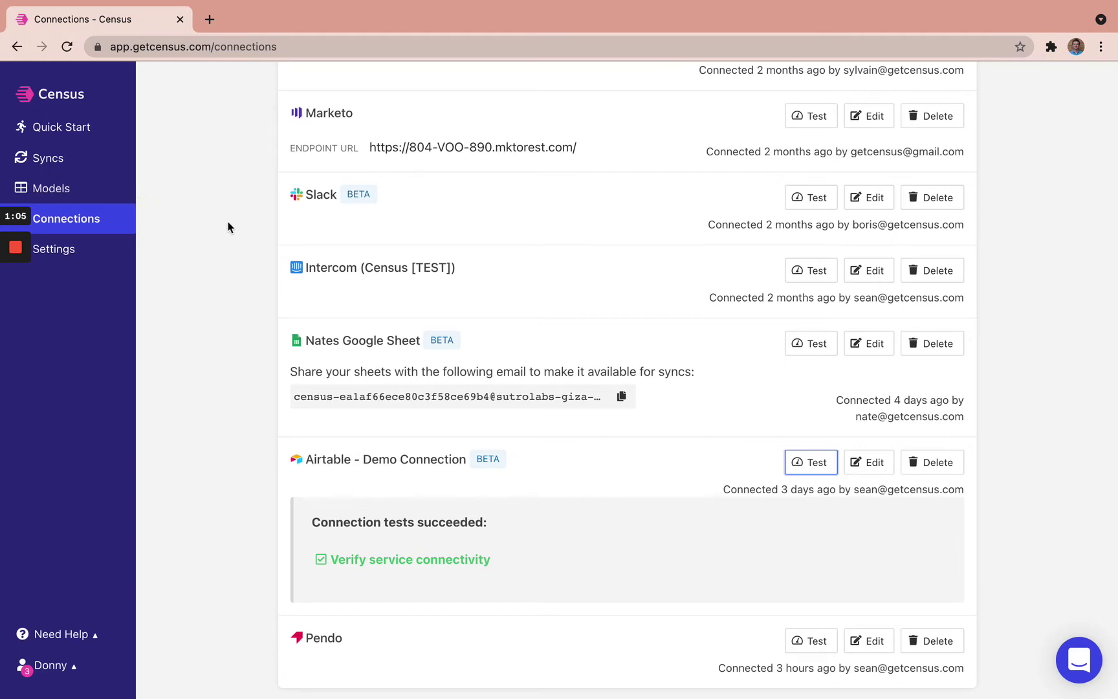
# Open the galactic_orders model and preview its order rows from ORDER_ID 8001.
pyautogui.click(50, 186)
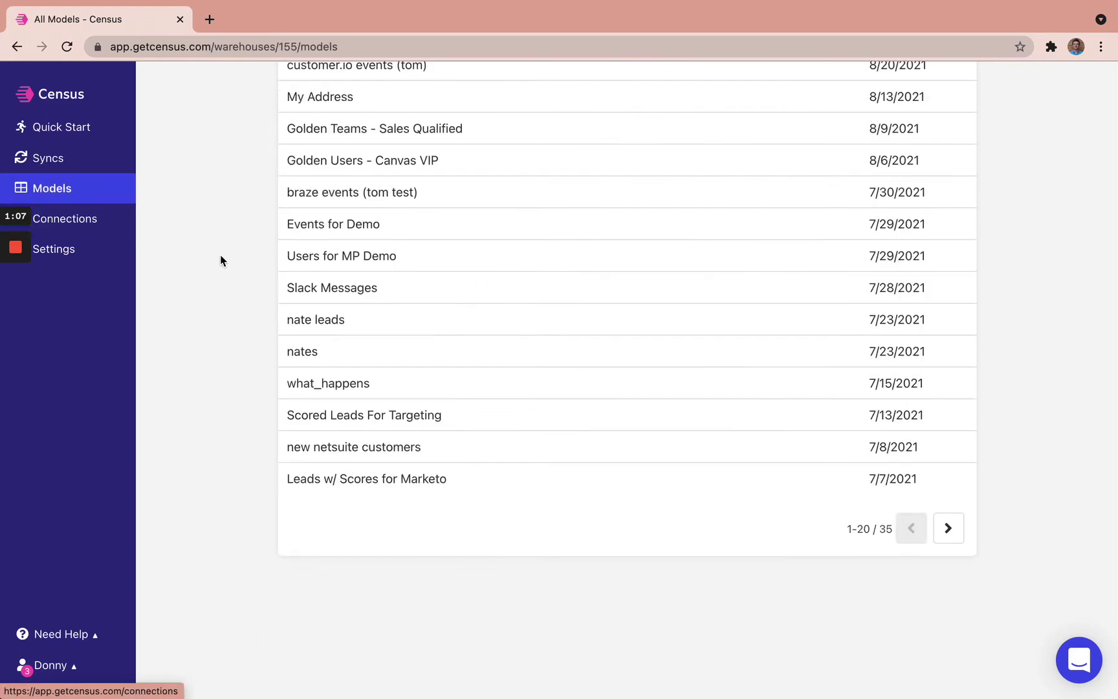
pyautogui.scroll(5, 291, 395)
pyautogui.click(327, 221)
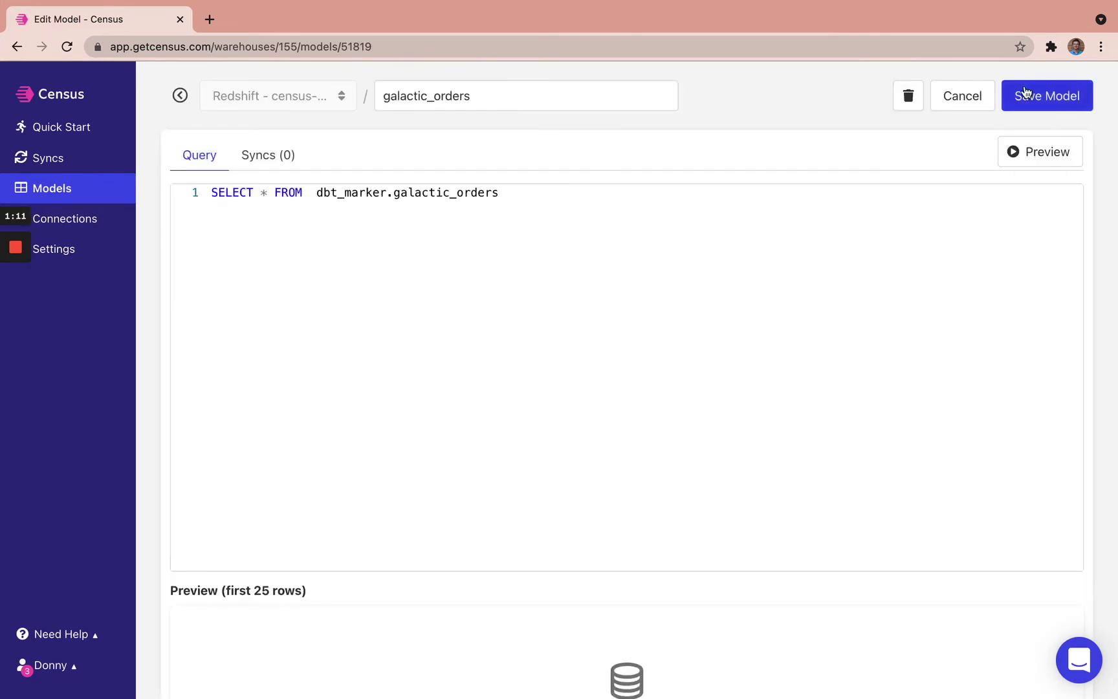
pyautogui.click(1028, 151)
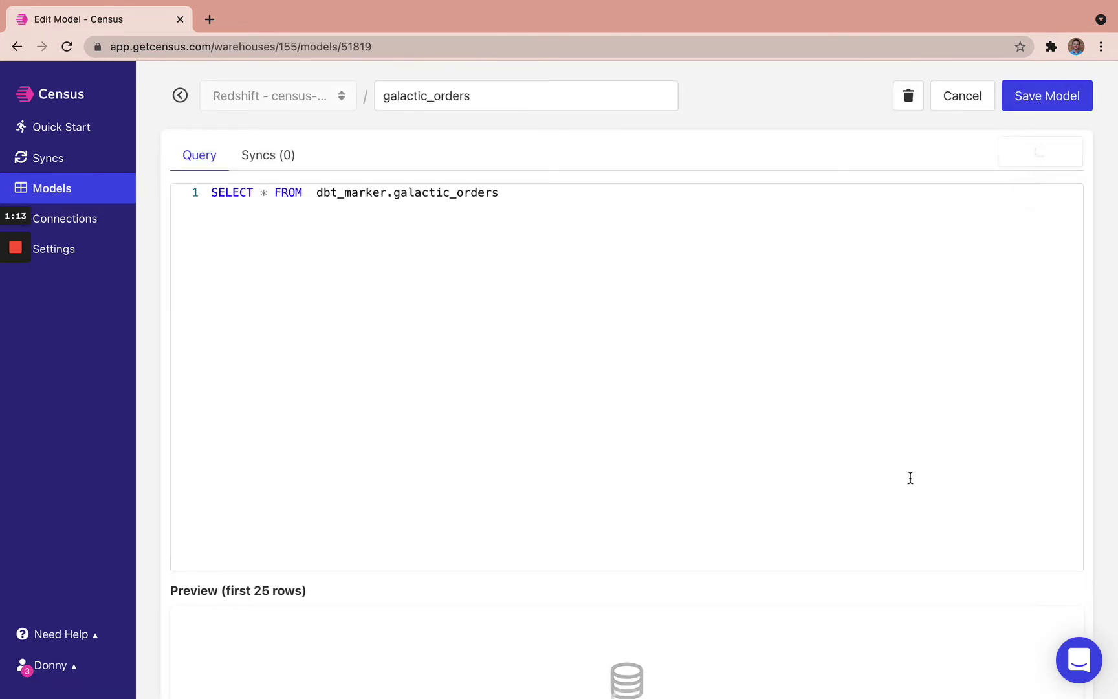
pyautogui.scroll(-4, 1105, 404)
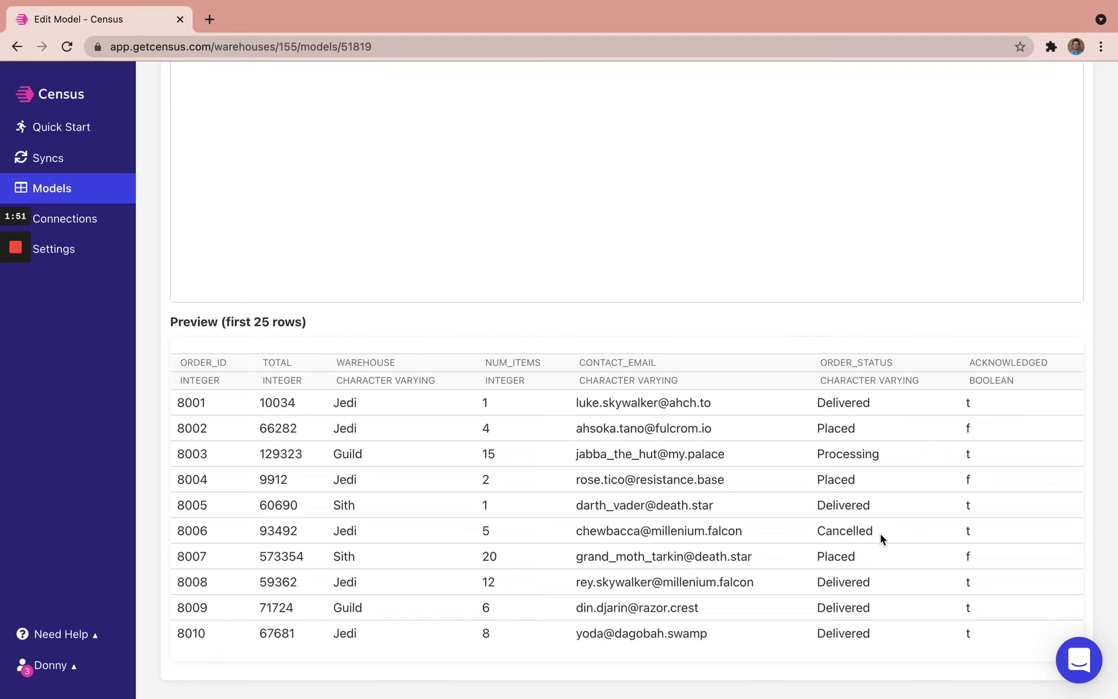
# Start a new sync with the galactic_orders model from Redshift - census-demo as source.
pyautogui.click(95, 171)
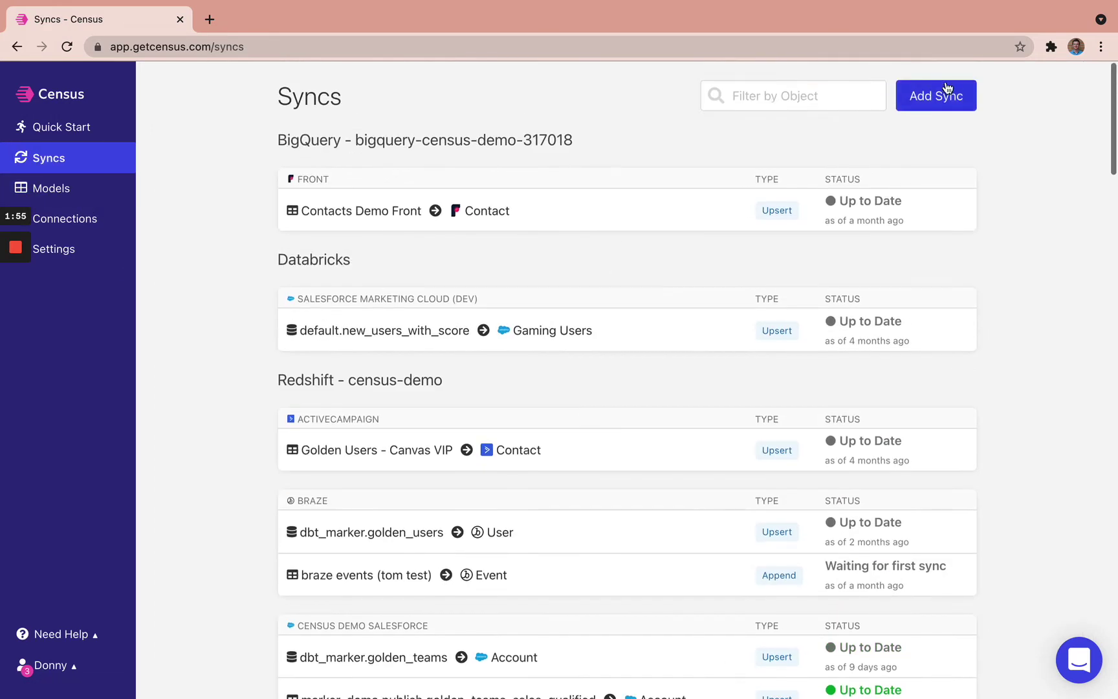
pyautogui.click(946, 88)
pyautogui.click(686, 194)
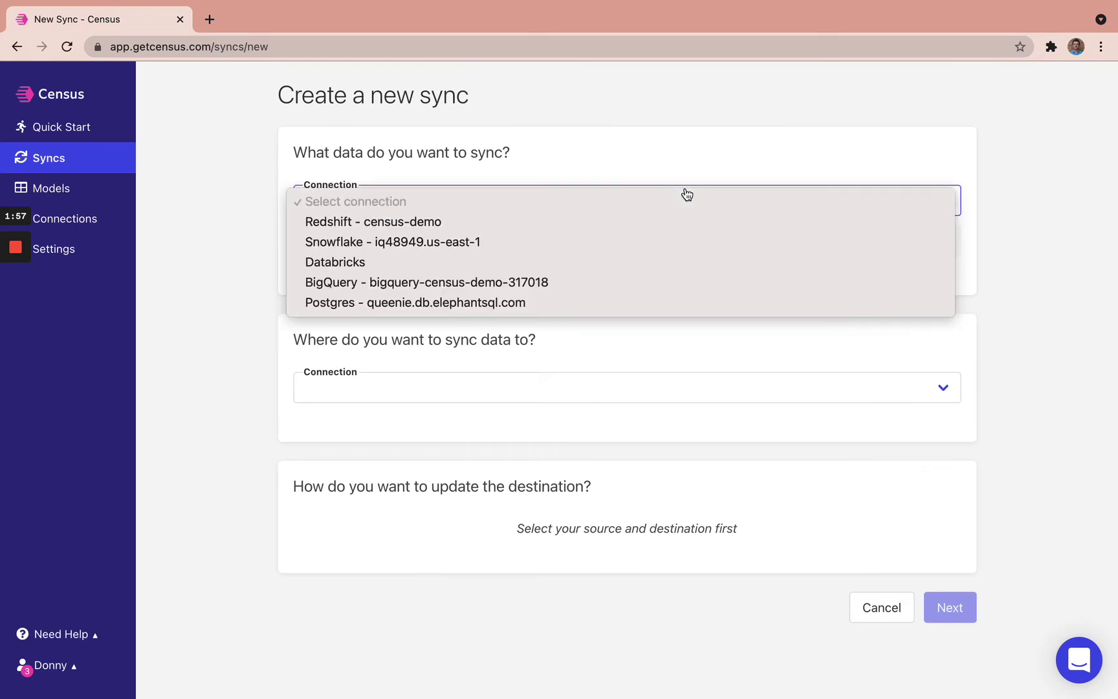
pyautogui.click(398, 221)
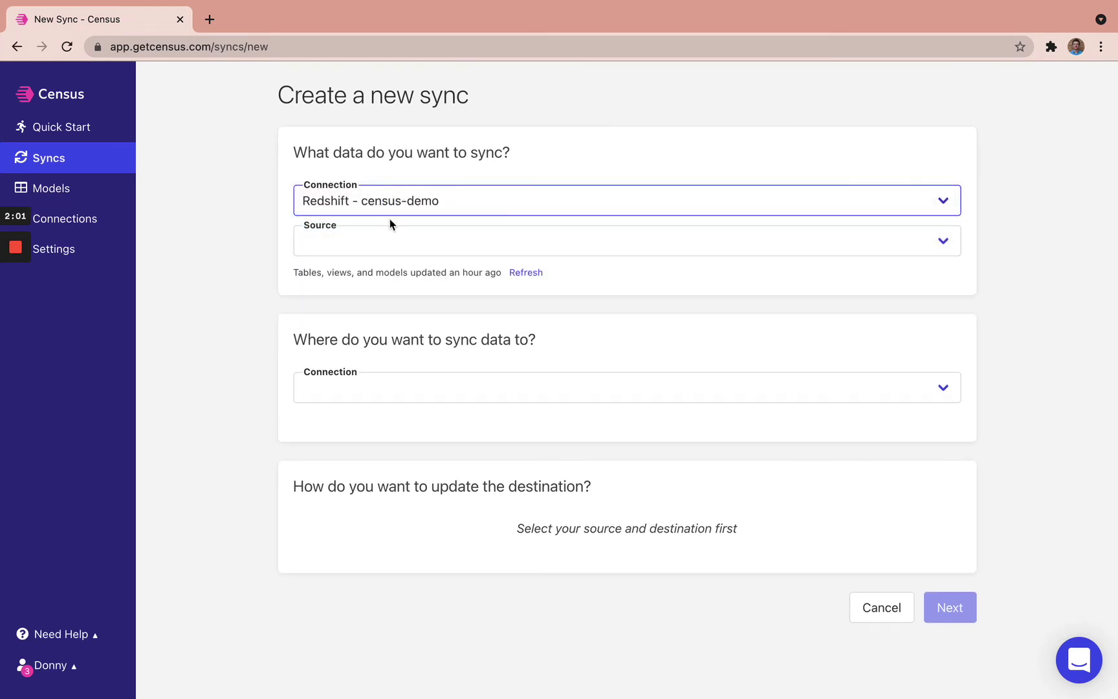
pyautogui.click(391, 237)
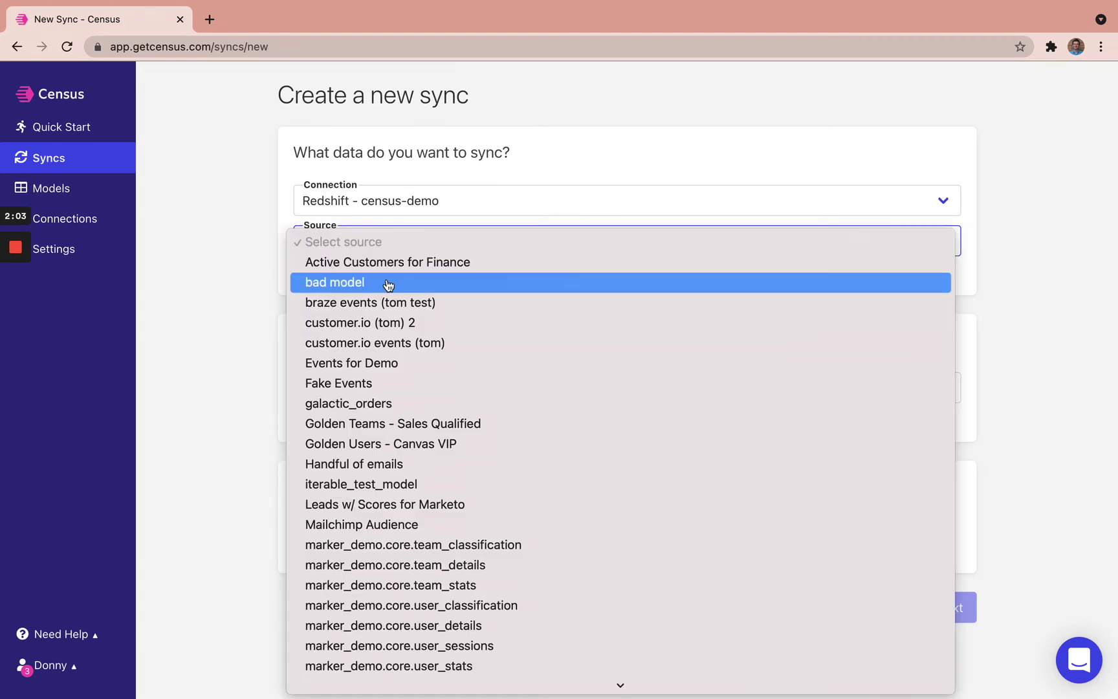
pyautogui.click(378, 404)
# Send it to the A Demo Base / Galactic Orders table via Airtable - Demo Connection.
pyautogui.click(388, 396)
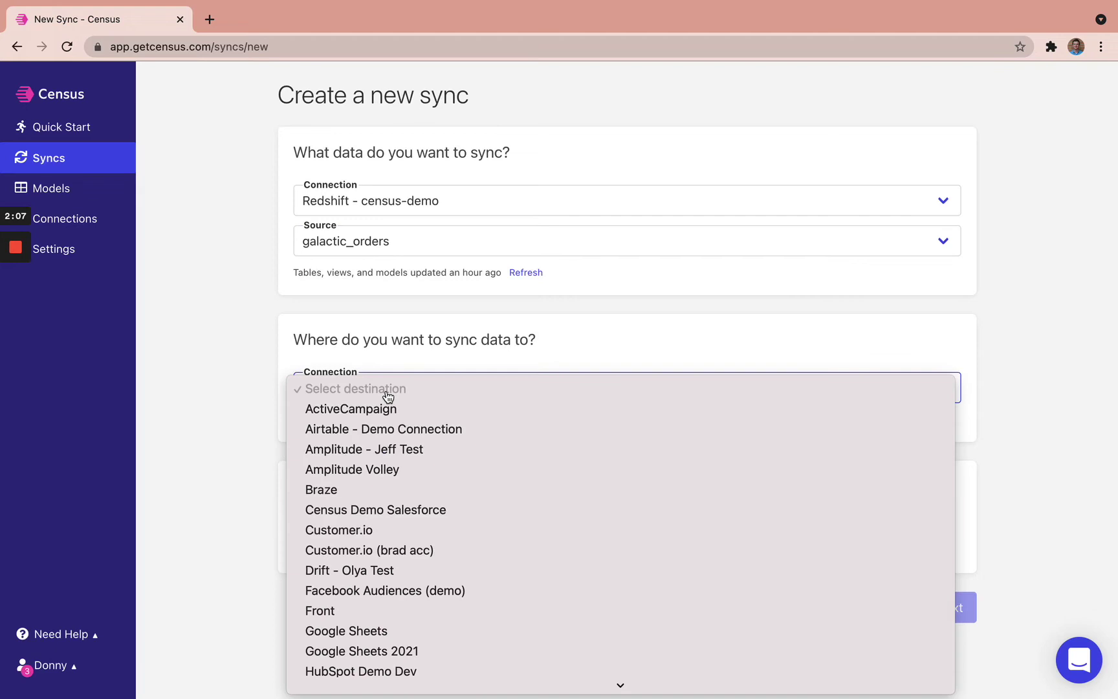
pyautogui.click(383, 430)
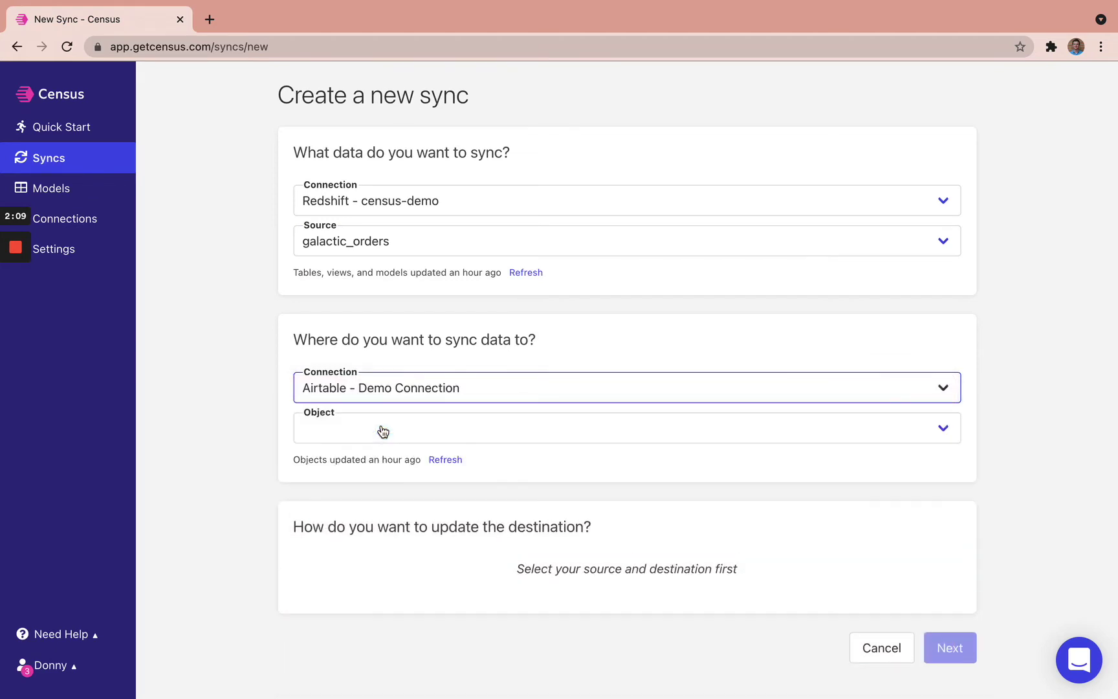
pyautogui.scroll(-3, 395, 477)
pyautogui.click(404, 333)
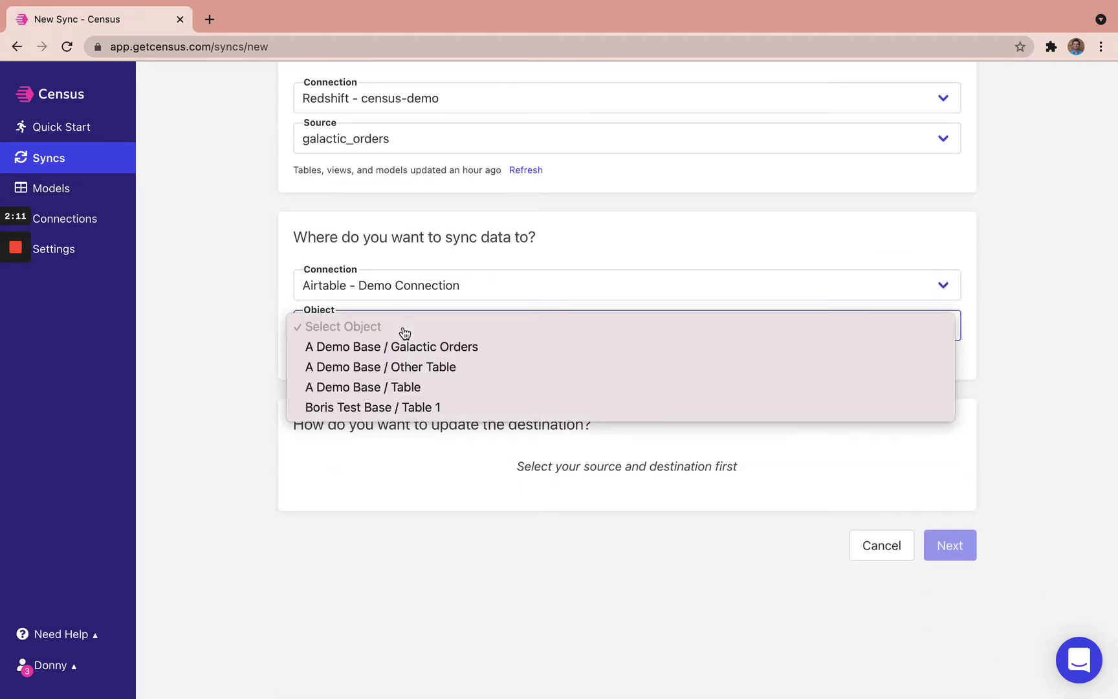
pyautogui.click(400, 345)
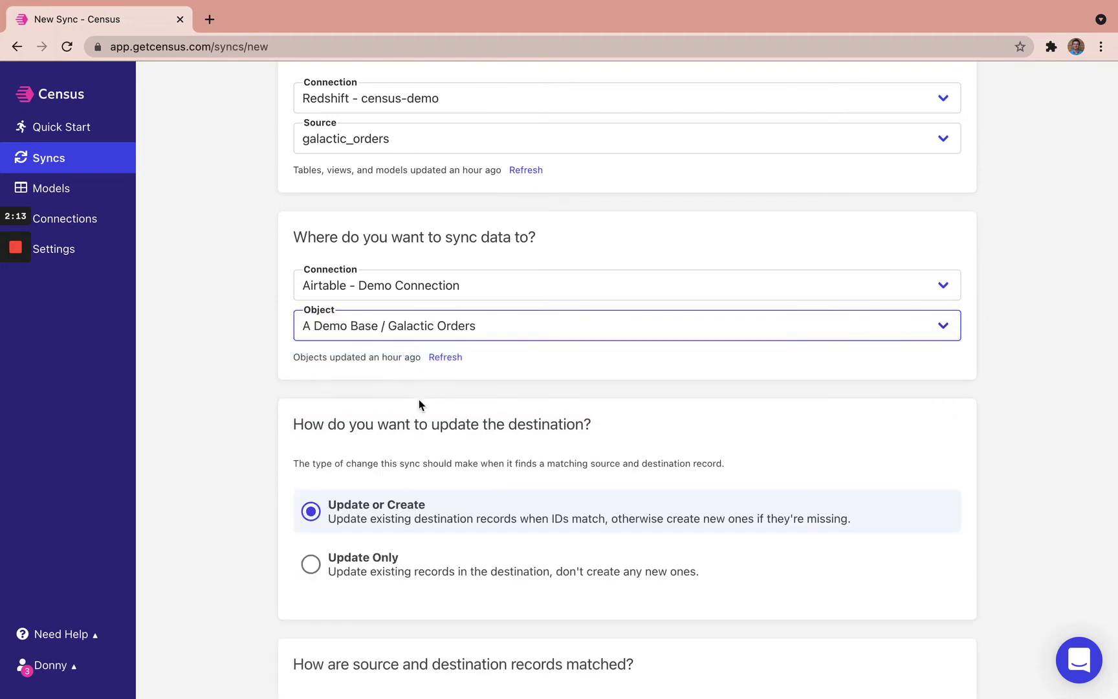
pyautogui.scroll(-5, 421, 453)
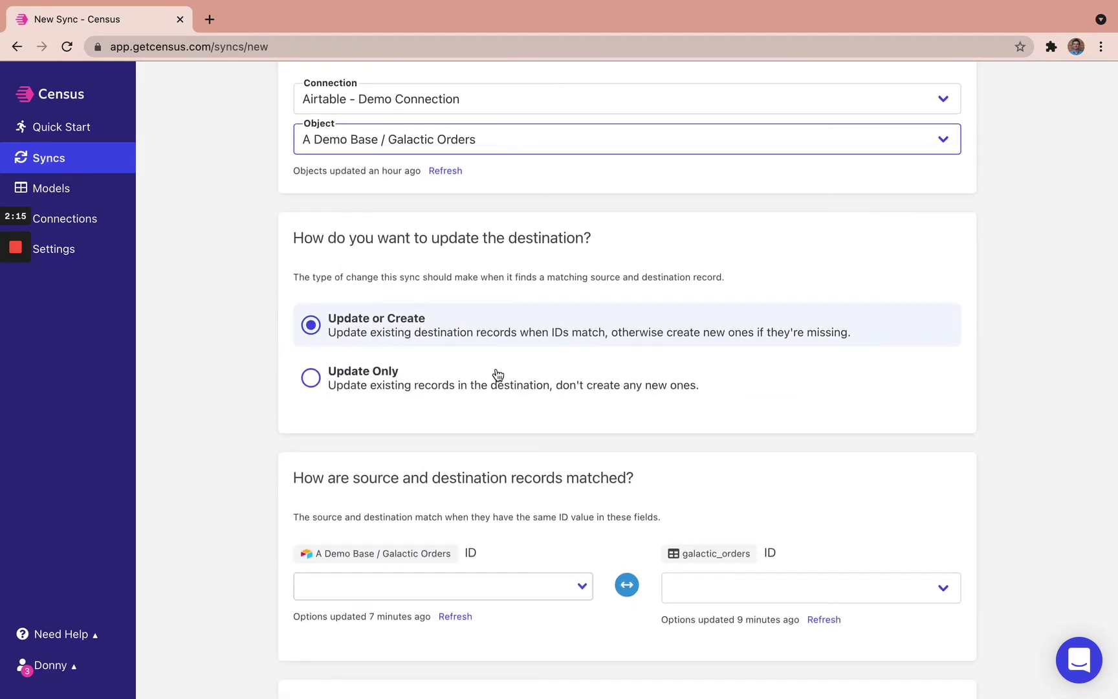
pyautogui.scroll(-3, 405, 453)
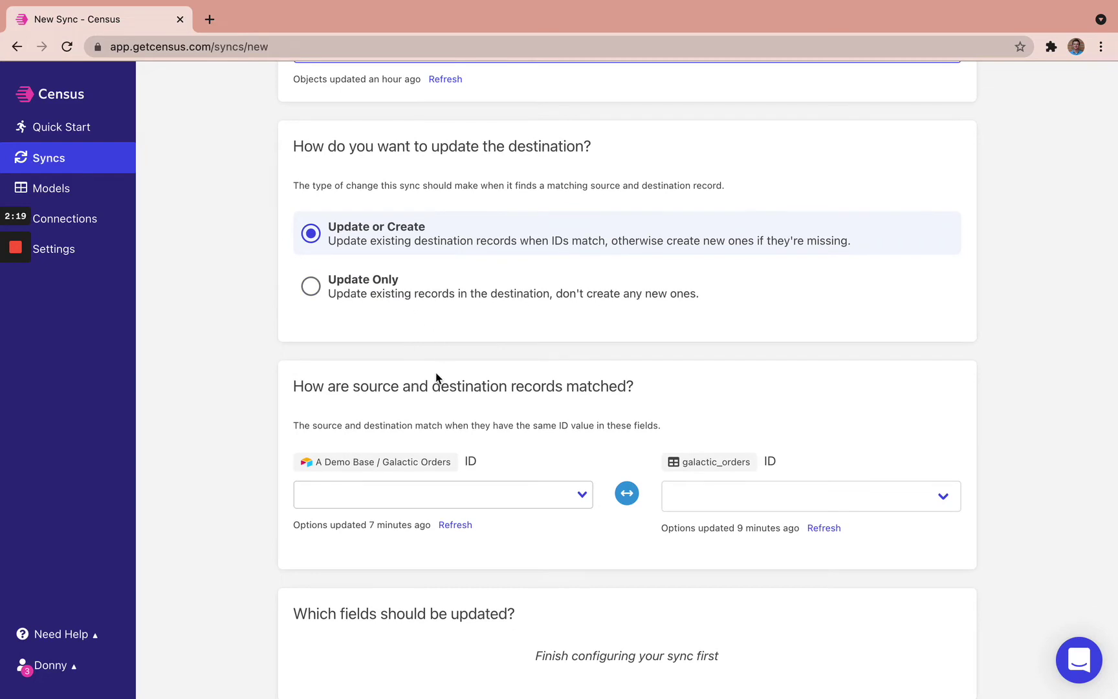
pyautogui.scroll(-4, 434, 379)
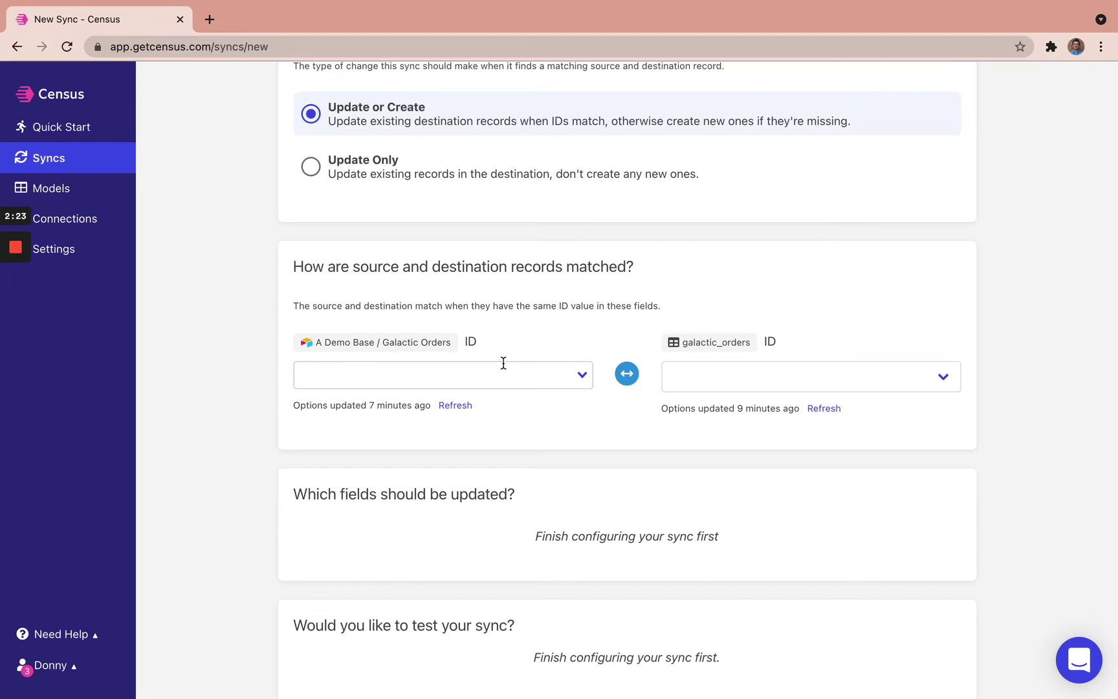
pyautogui.scroll(-3, 513, 333)
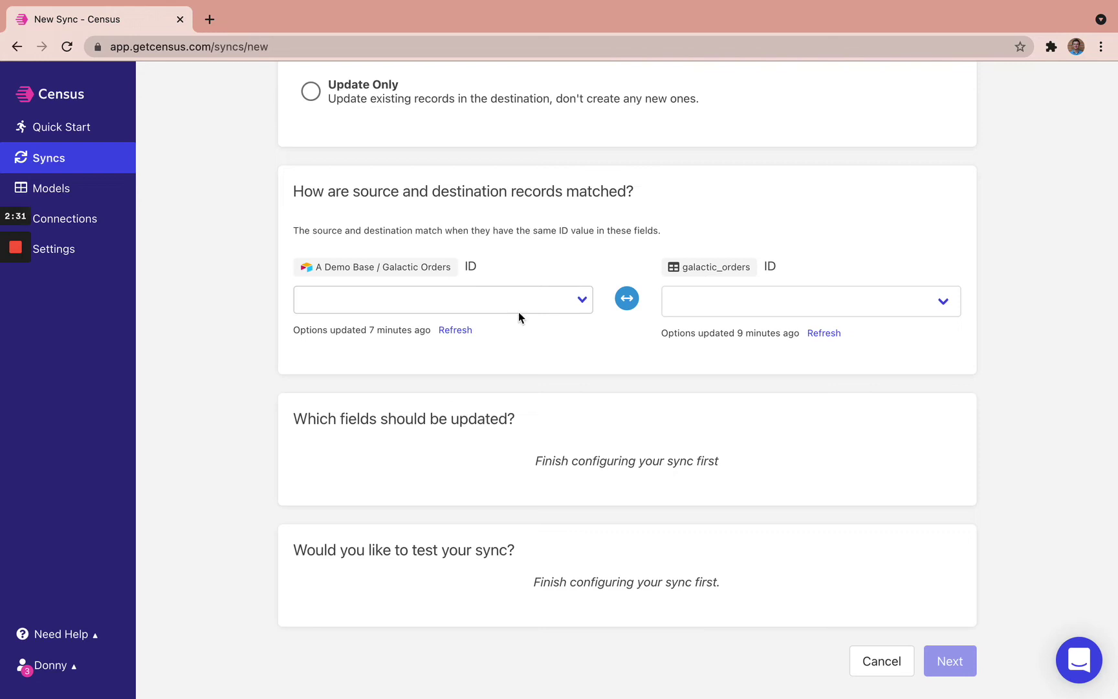
pyautogui.click(518, 311)
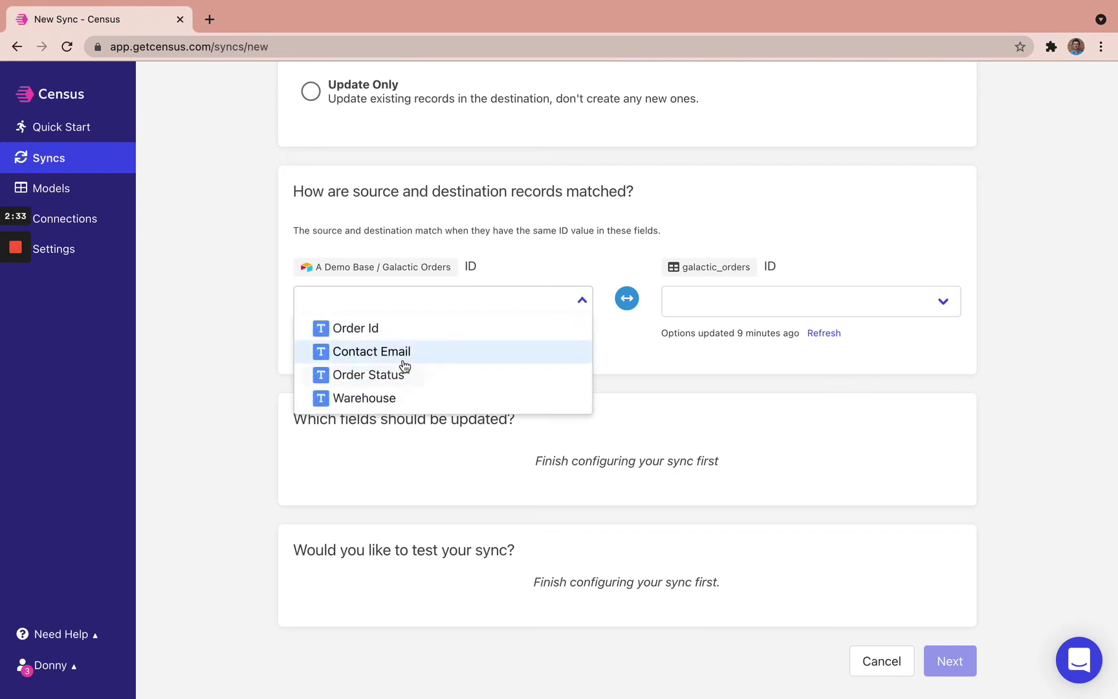
# Check the empty Galactic Orders table in A Demo Base, whose first field is Order Id.
pyautogui.hotkey('ctrl', 'Right')
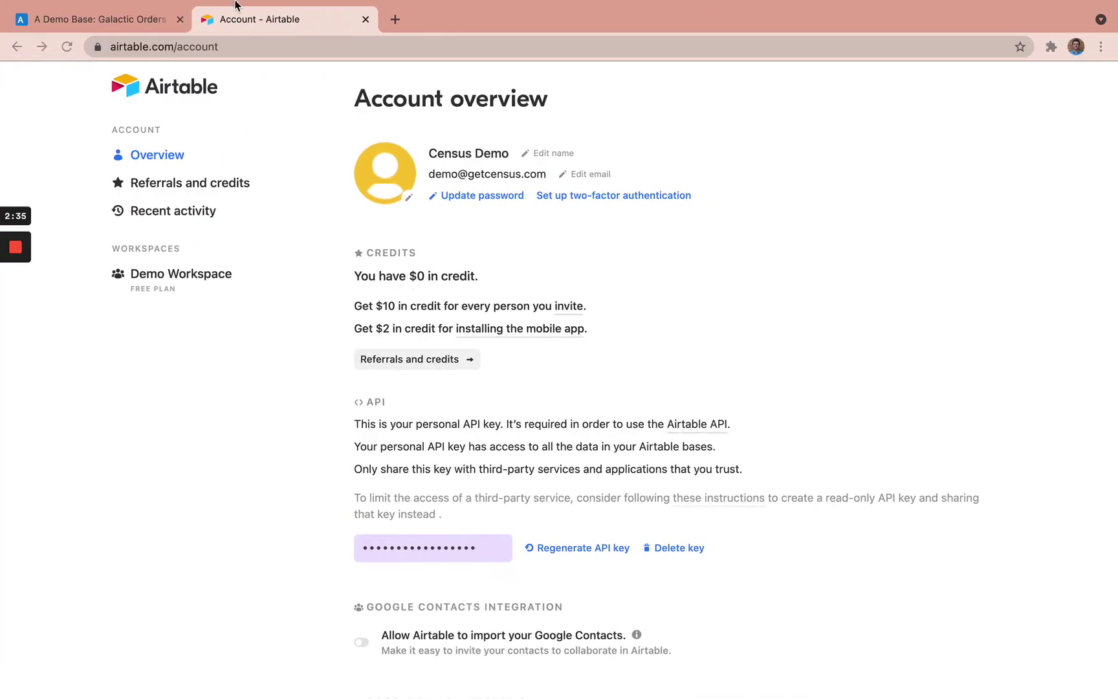
pyautogui.click(111, 63)
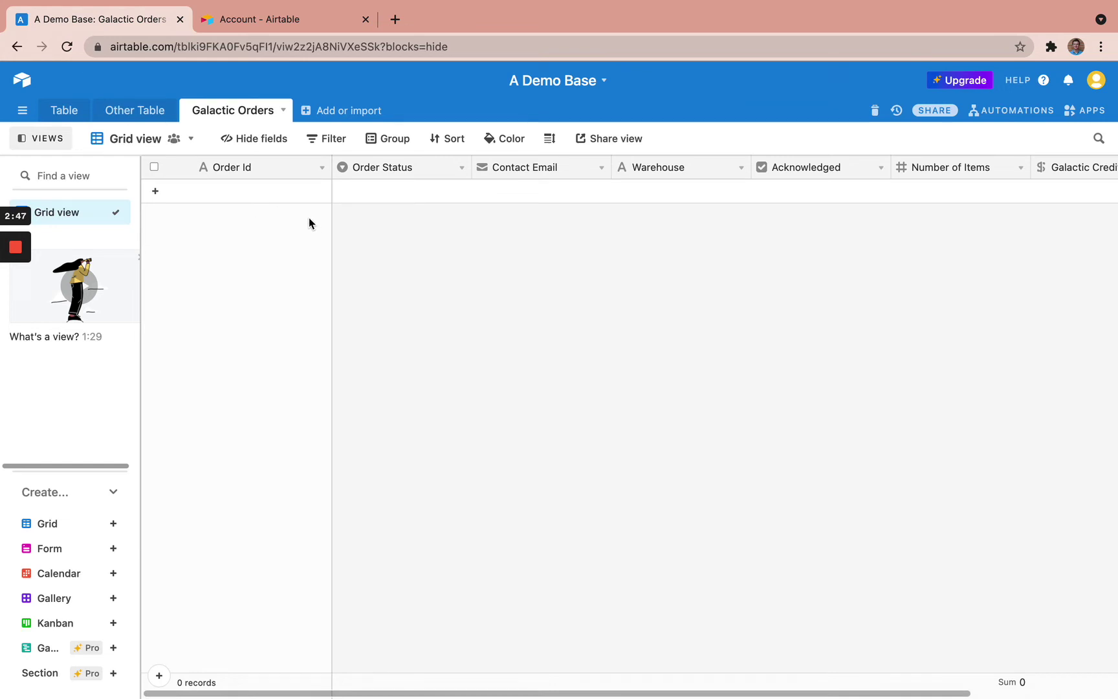
# Pick Order Id as the Airtable ID and order_id as the galactic_orders matching column.
pyautogui.hotkey('ctrl', 'Left')
pyautogui.click(369, 294)
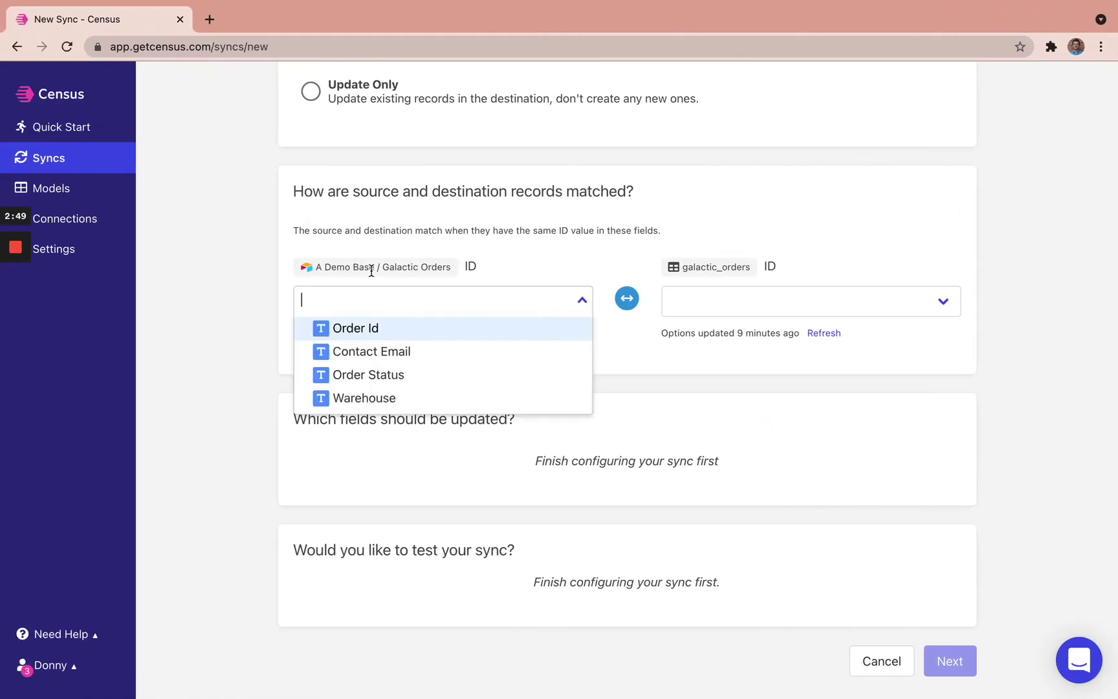
pyautogui.click(367, 325)
pyautogui.click(799, 307)
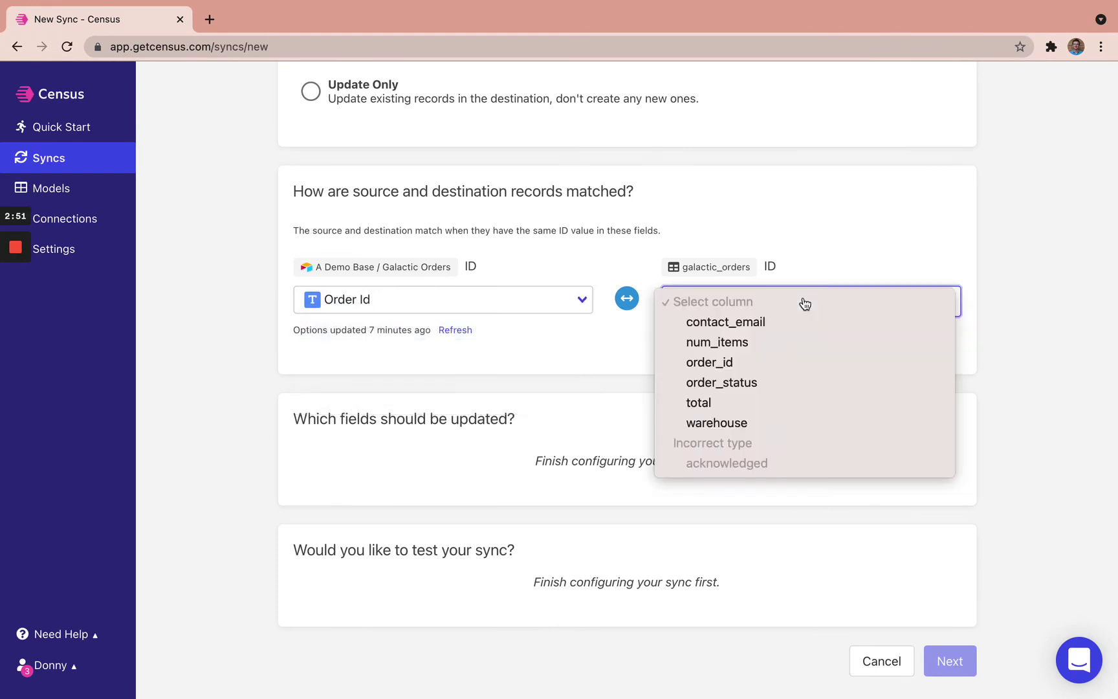
pyautogui.click(774, 364)
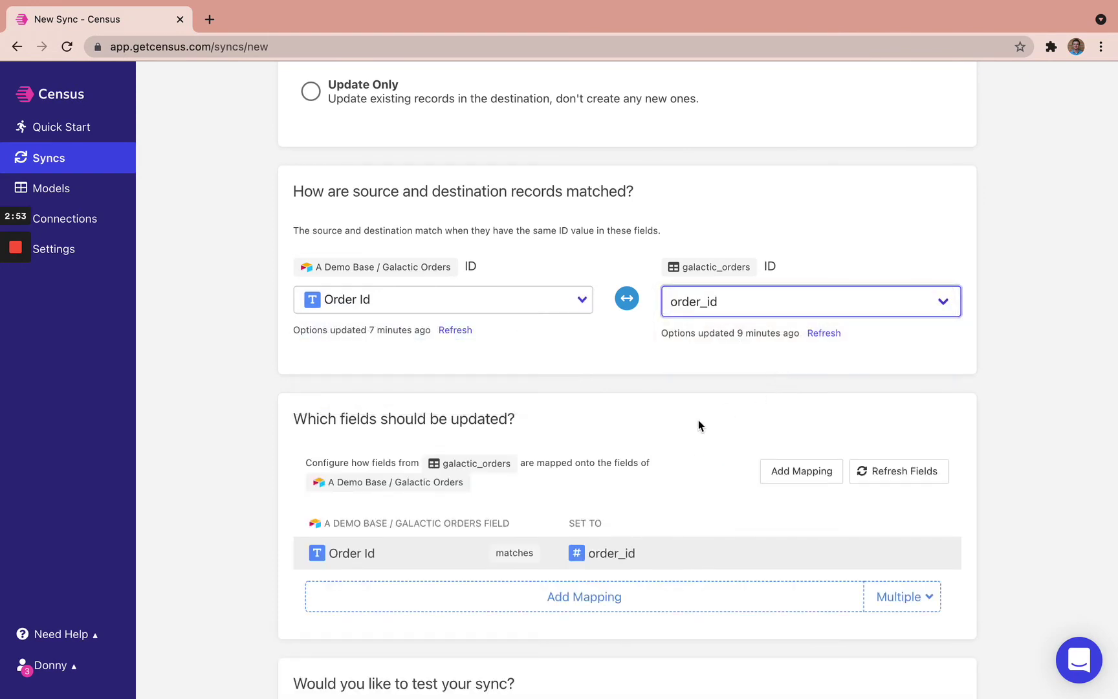
pyautogui.scroll(-3, 698, 420)
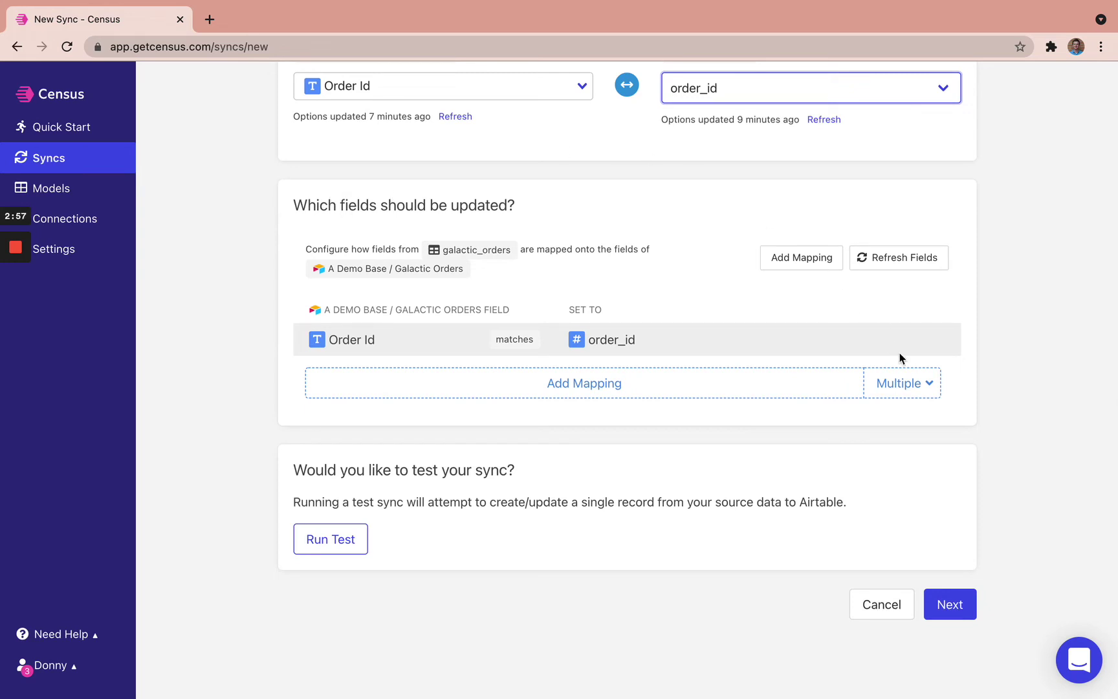
# Map all same-named fields: Warehouse, Contact Email, Order Status and Acknowledged.
pyautogui.click(908, 380)
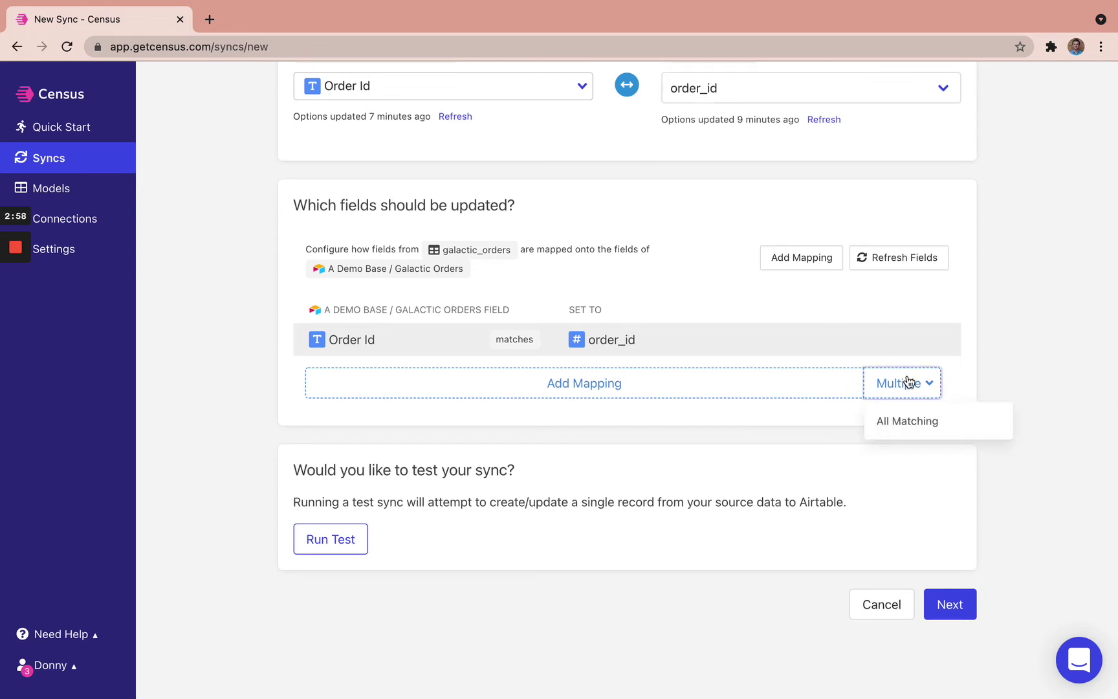
pyautogui.click(908, 422)
pyautogui.scroll(-2, 846, 569)
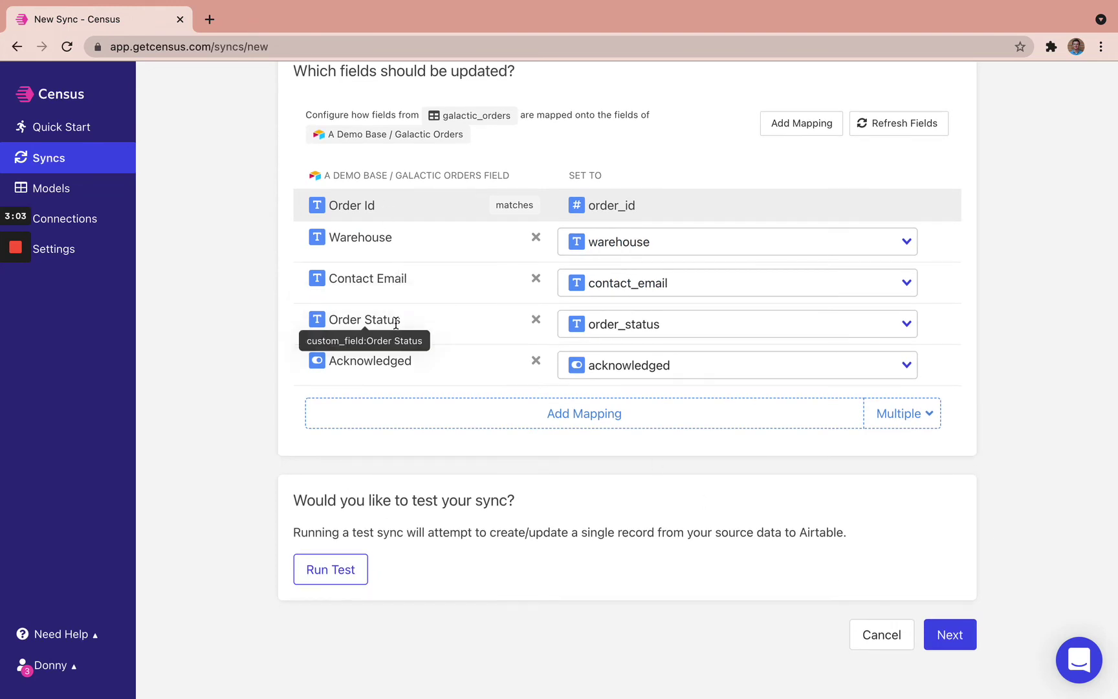
# Add mappings Galactic Credits → total and Number of Items → num_items.
pyautogui.click(548, 414)
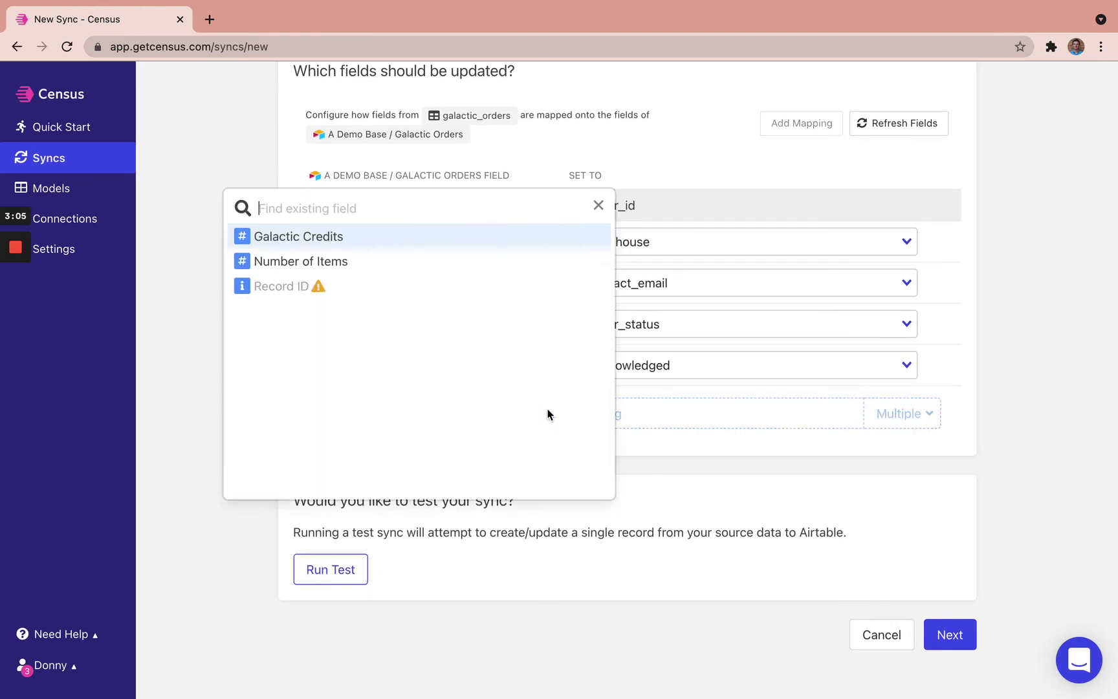
pyautogui.click(381, 236)
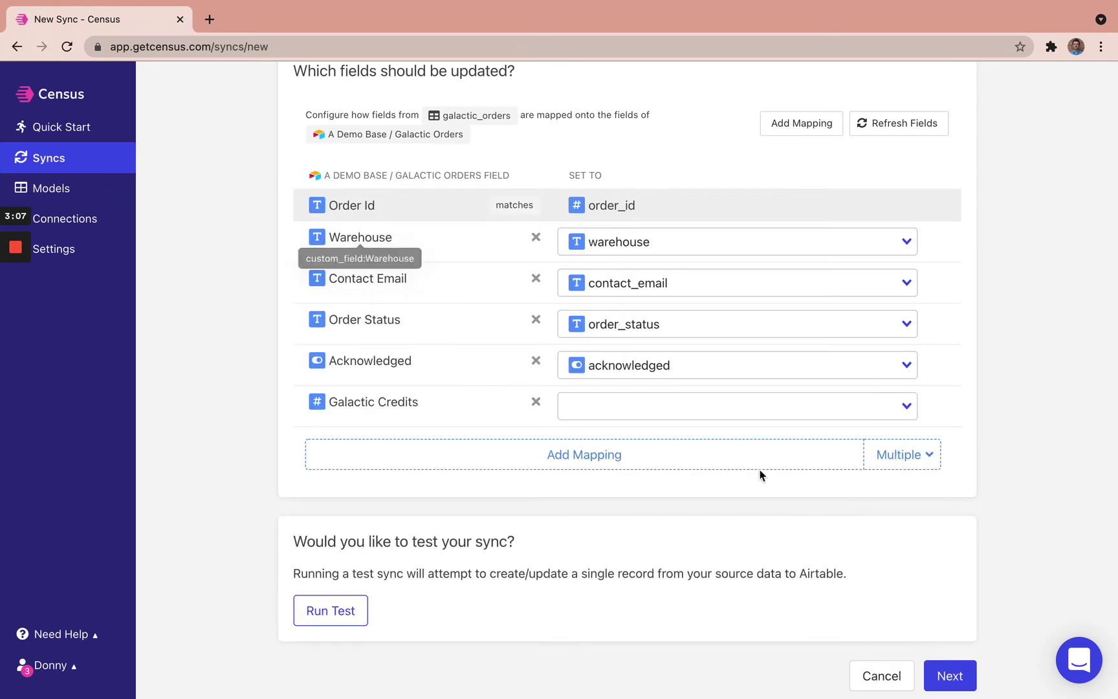
pyautogui.click(772, 414)
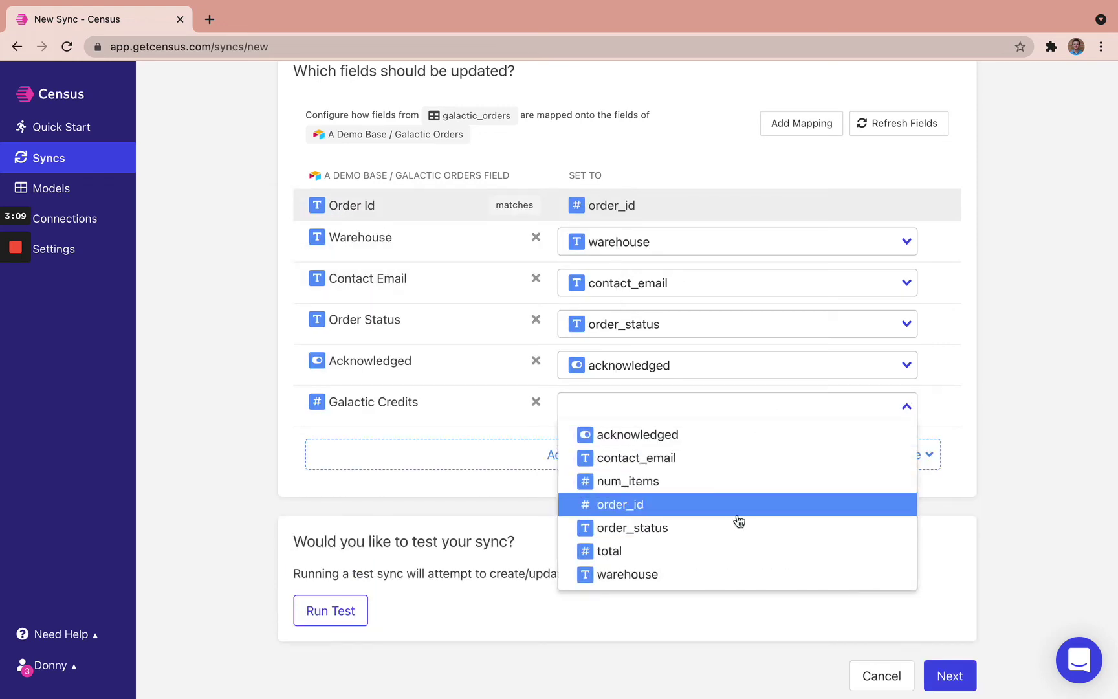
pyautogui.click(731, 551)
pyautogui.click(604, 454)
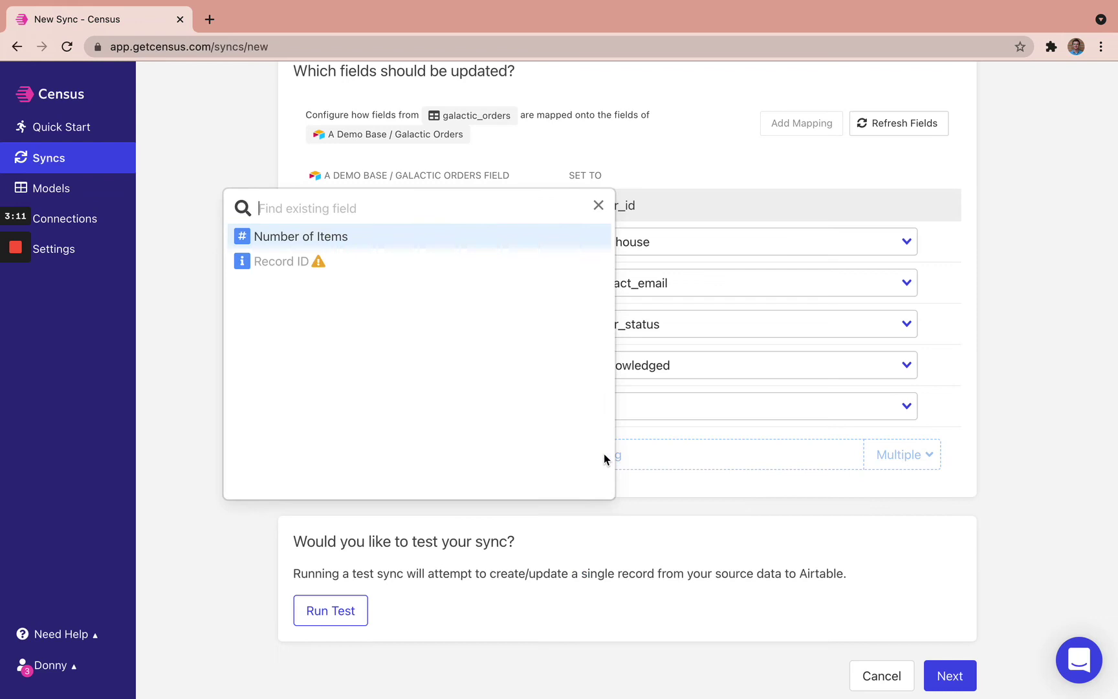
pyautogui.click(394, 242)
pyautogui.click(634, 451)
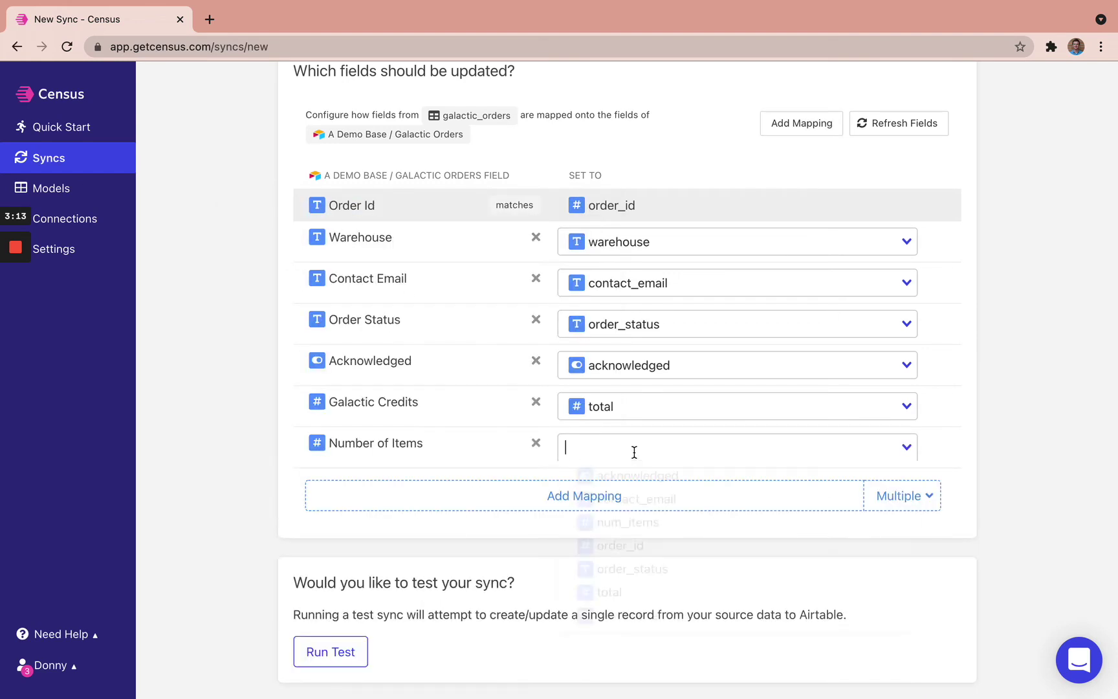
pyautogui.click(636, 522)
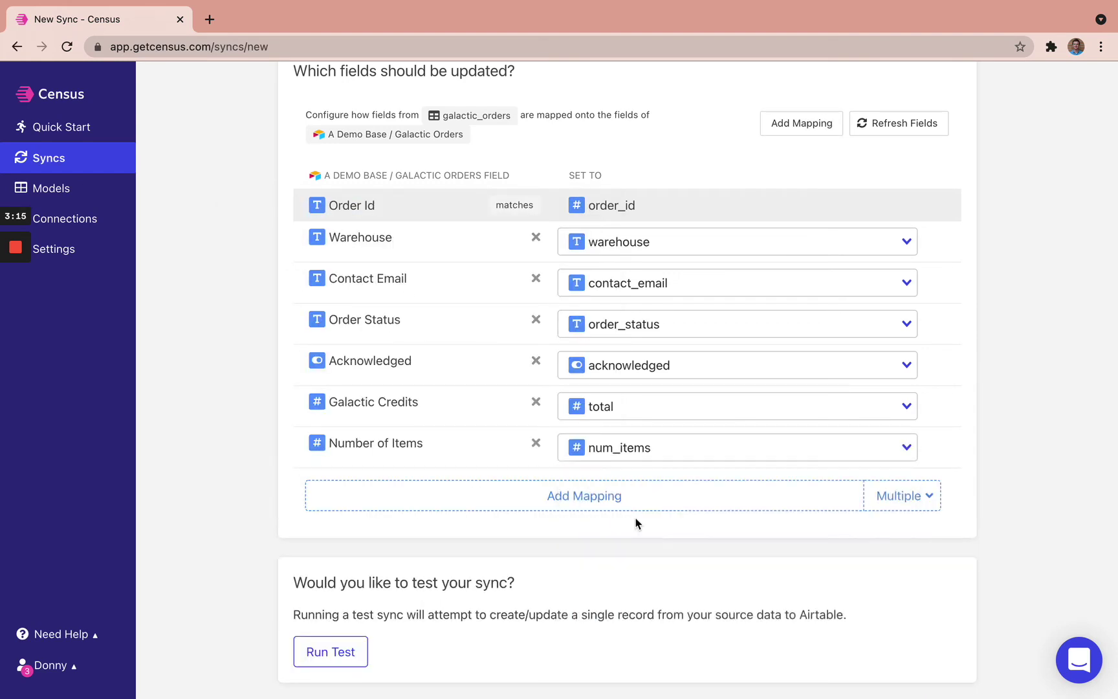
pyautogui.scroll(-3, 635, 522)
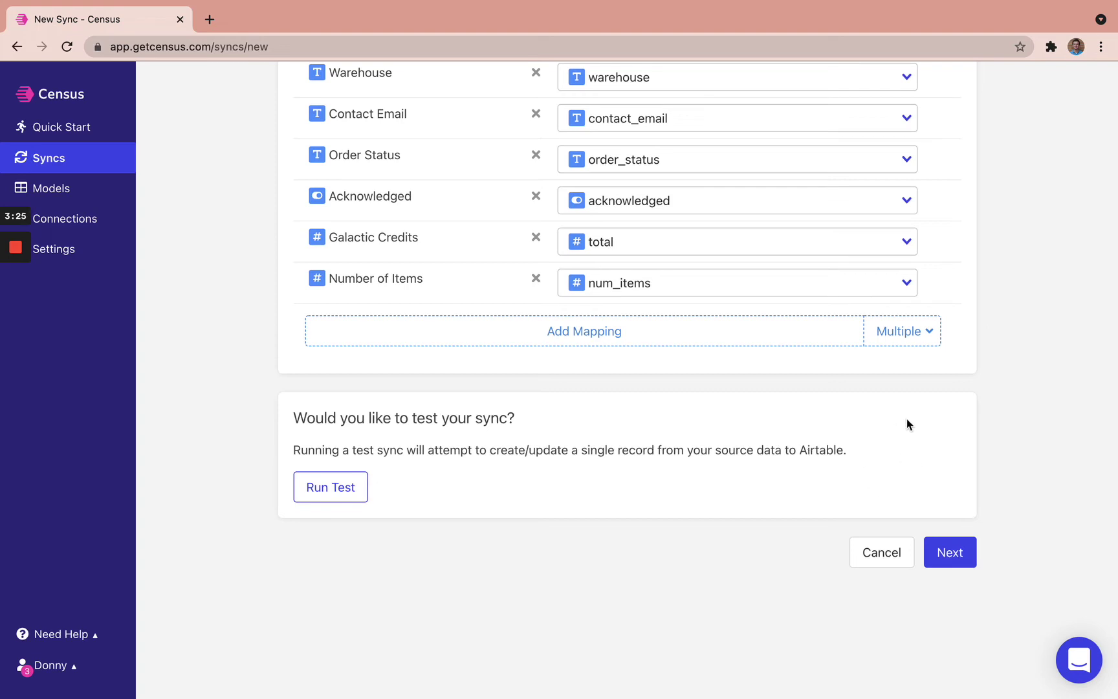
# On Confirm details, tick 'Run a sync now?' and create the sync.
pyautogui.click(944, 552)
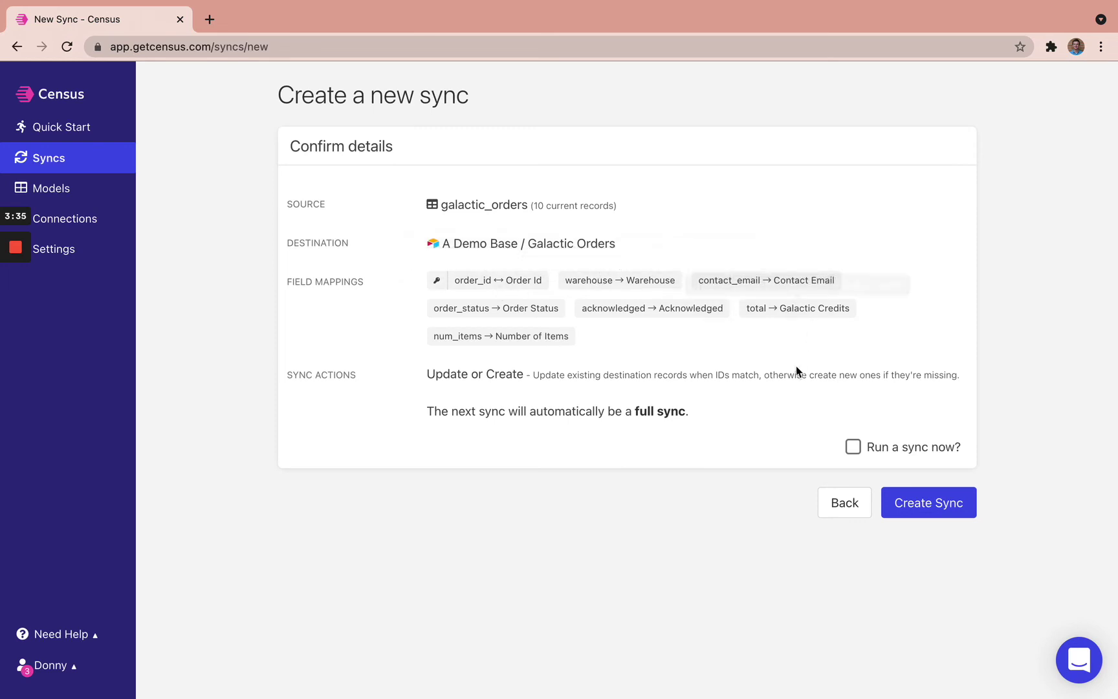
pyautogui.click(852, 448)
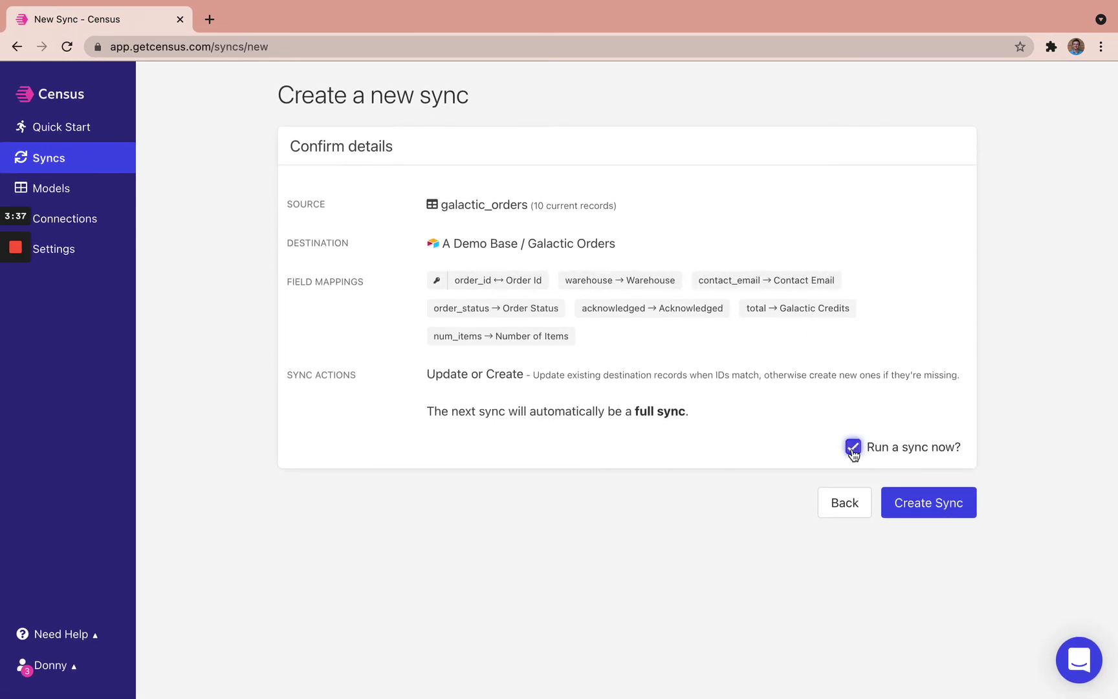
pyautogui.click(903, 508)
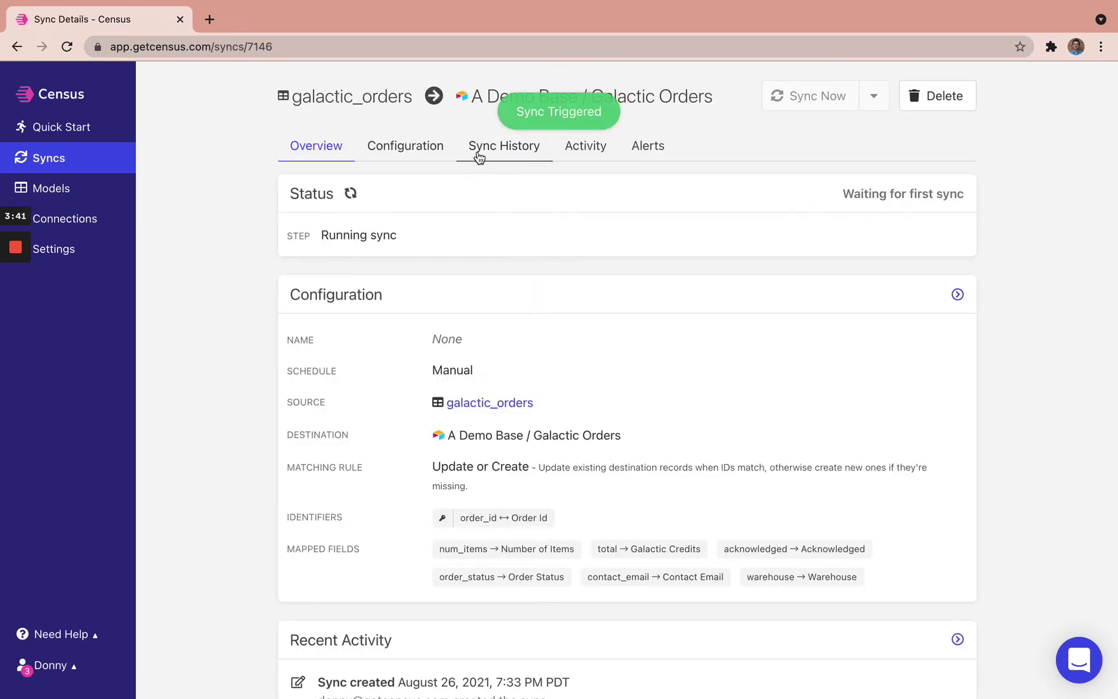
# Open the sync's Configuration tab and look over the schedule options without changing them.
pyautogui.click(426, 152)
pyautogui.scroll(-2, 417, 284)
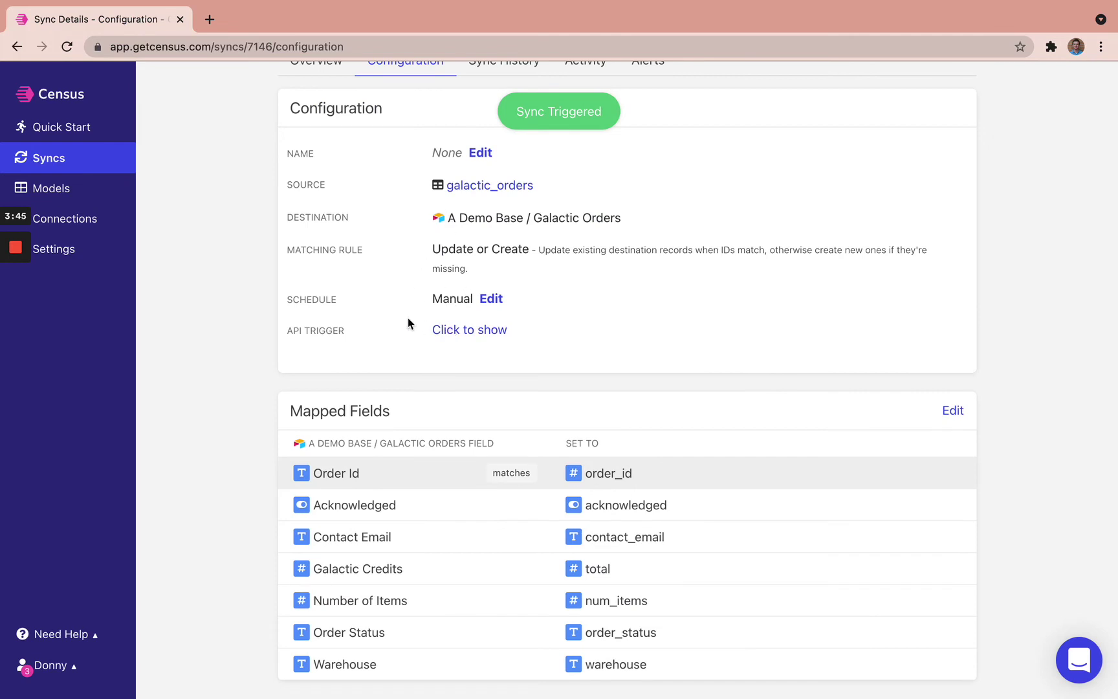
pyautogui.click(491, 299)
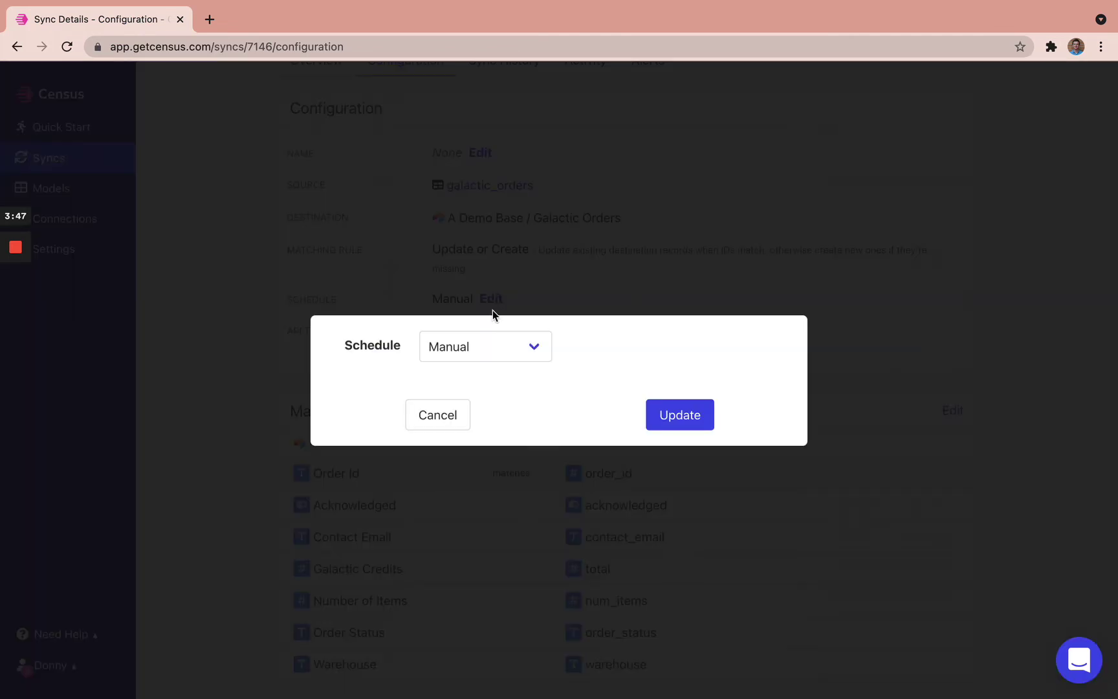
pyautogui.click(491, 357)
pyautogui.click(491, 355)
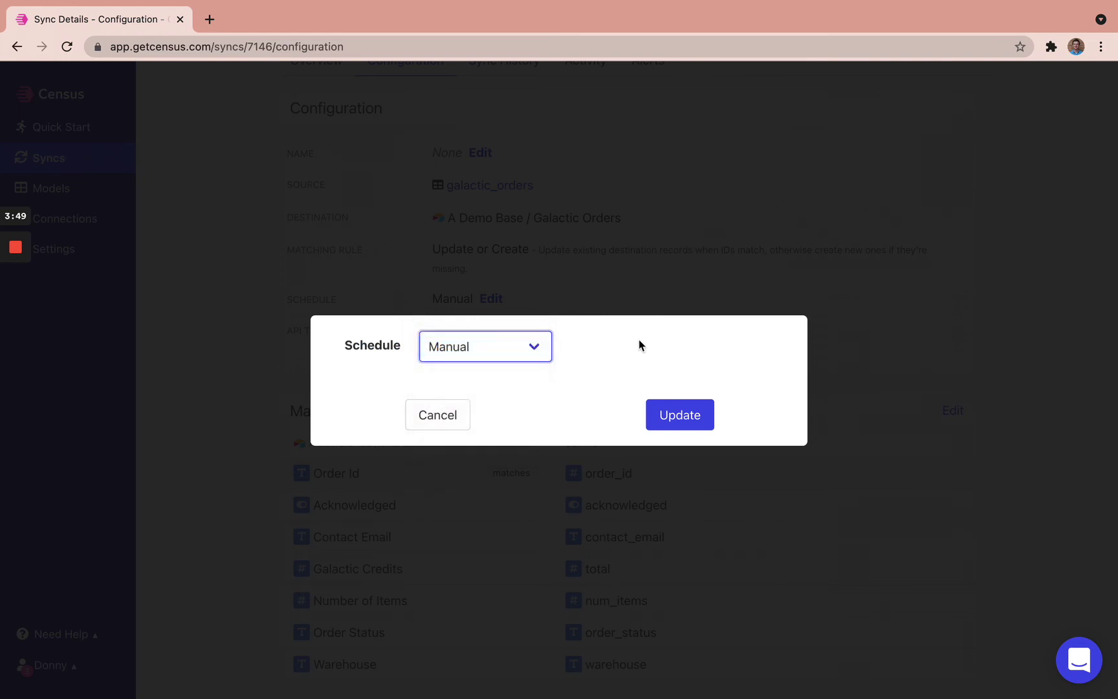
pyautogui.click(435, 419)
pyautogui.scroll(2, 816, 247)
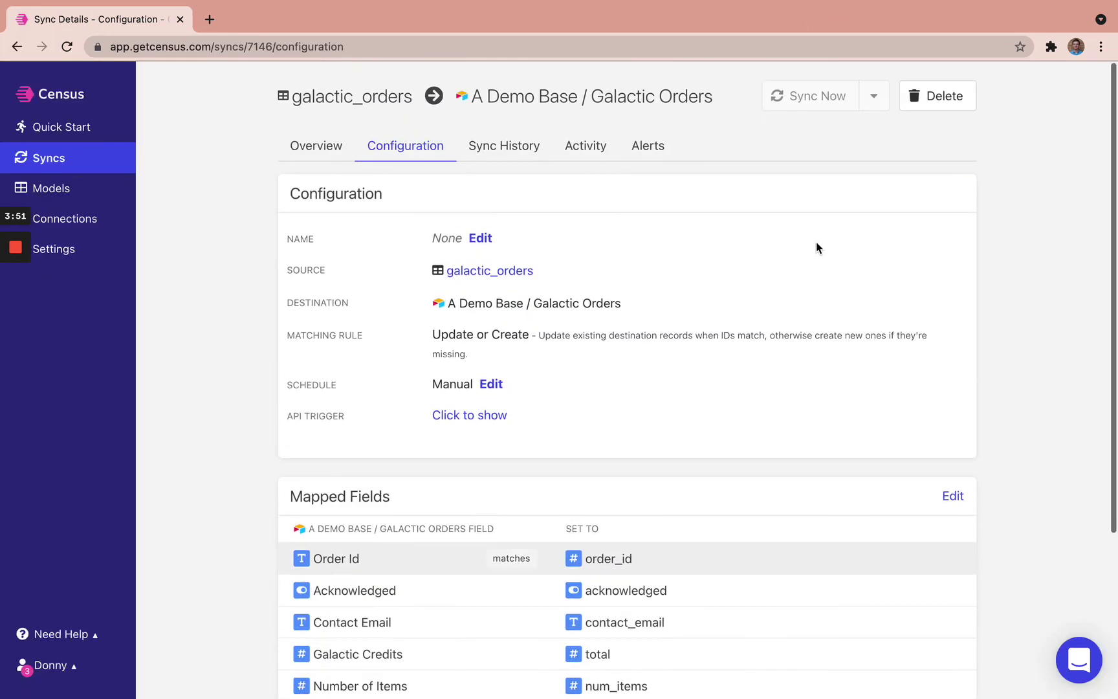
# Try an Hourly schedule at 05 minutes, then cancel to keep it Manual.
pyautogui.click(490, 384)
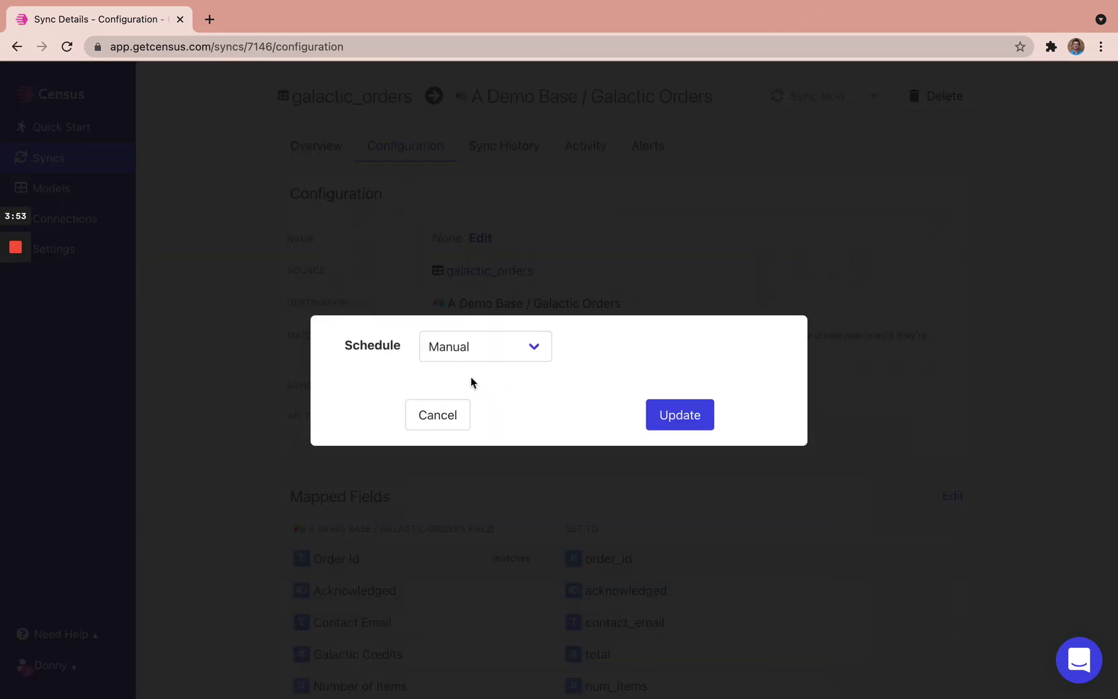
pyautogui.click(483, 356)
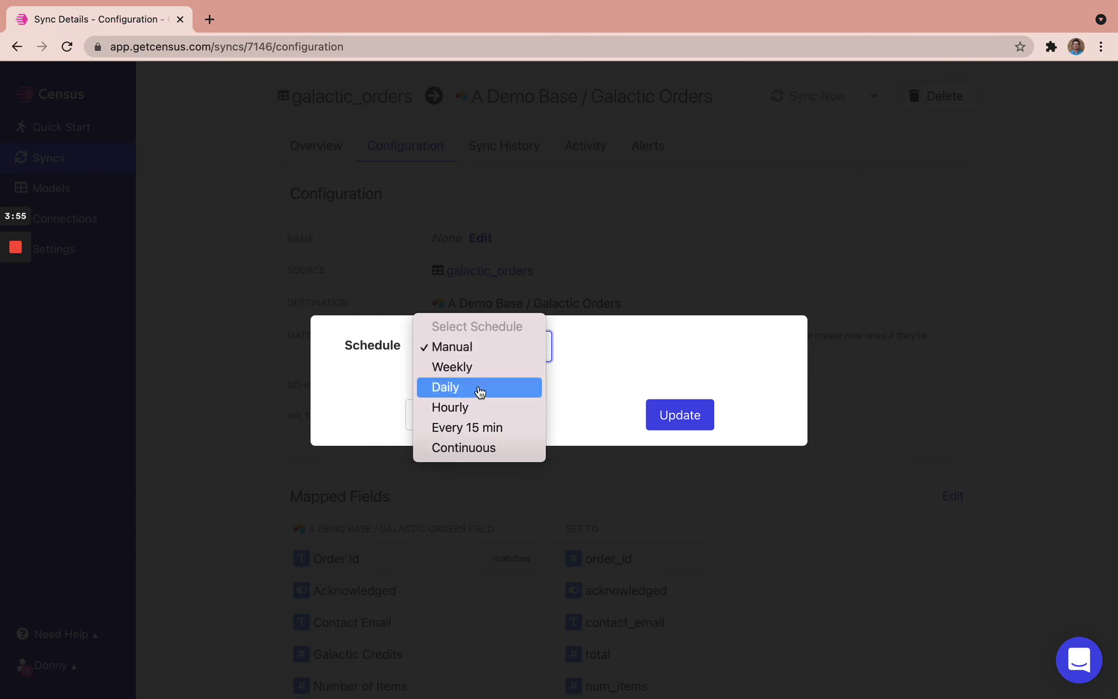
pyautogui.click(478, 409)
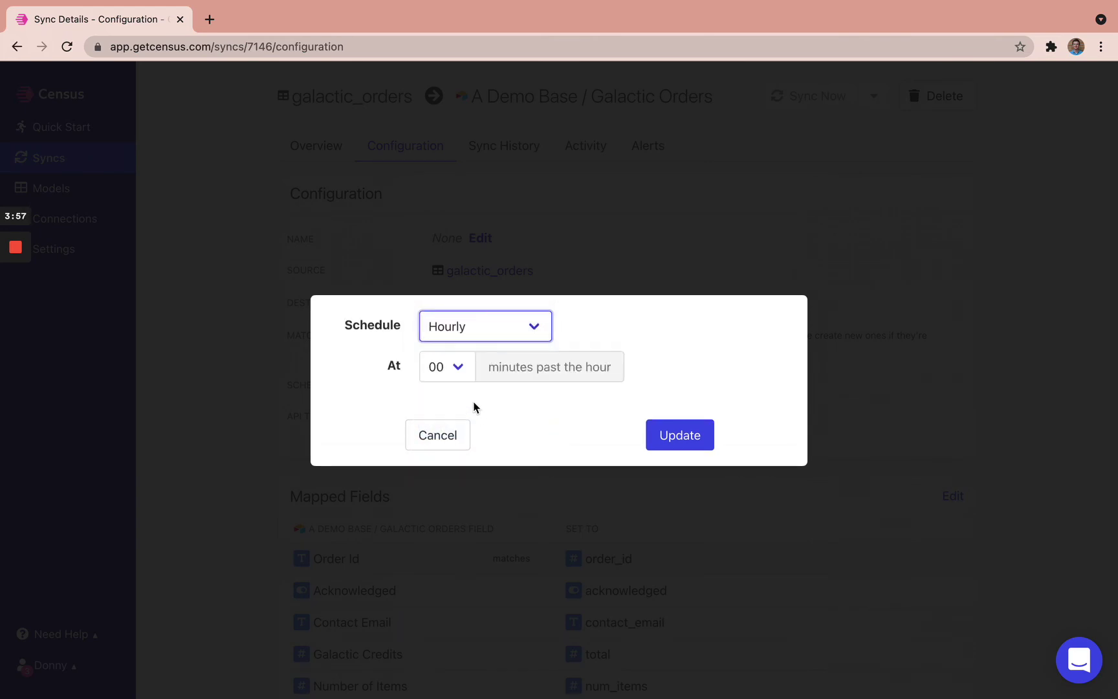
pyautogui.click(456, 378)
pyautogui.click(452, 396)
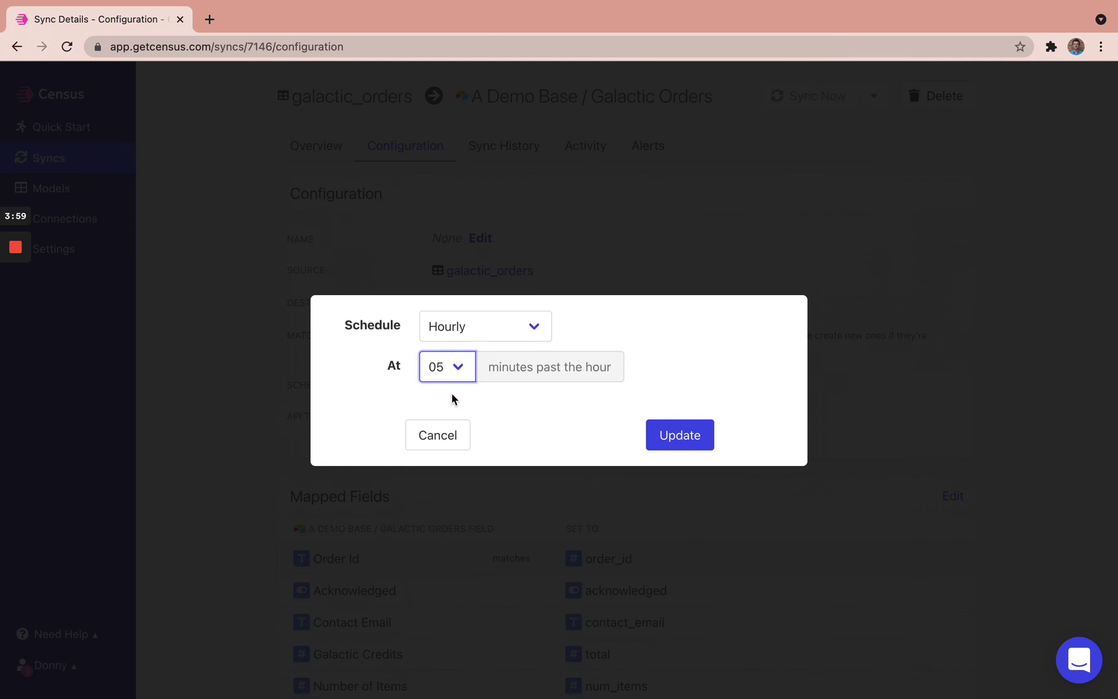
pyautogui.click(461, 445)
# Reveal the sync's API trigger URL and select its text.
pyautogui.scroll(-2, 482, 486)
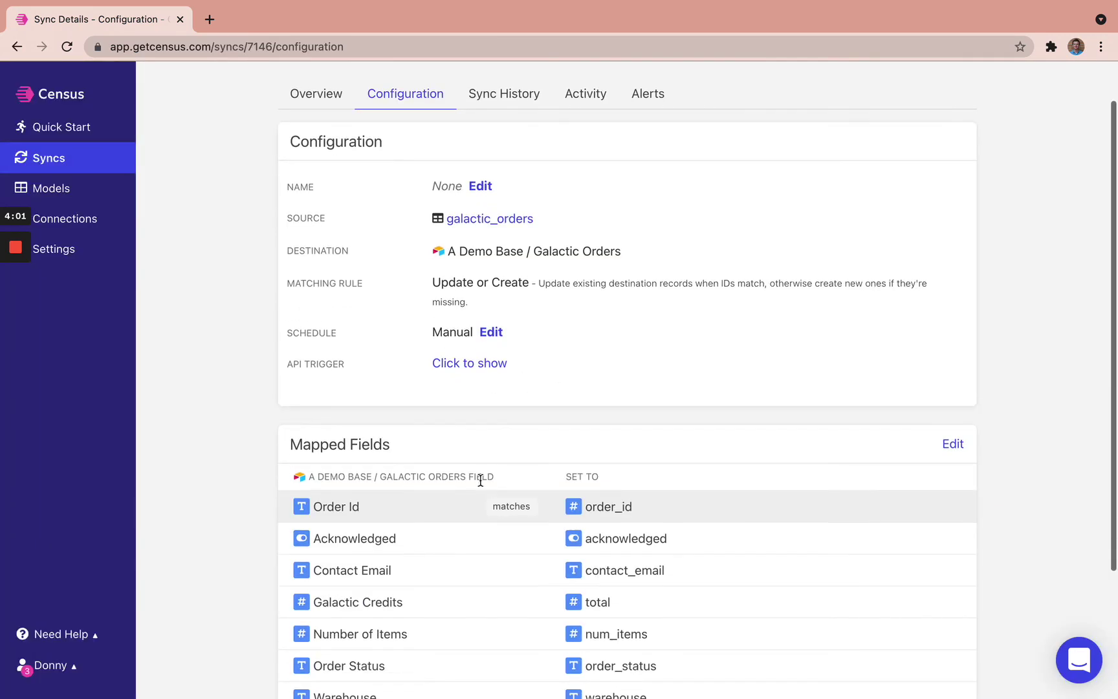
pyautogui.click(455, 364)
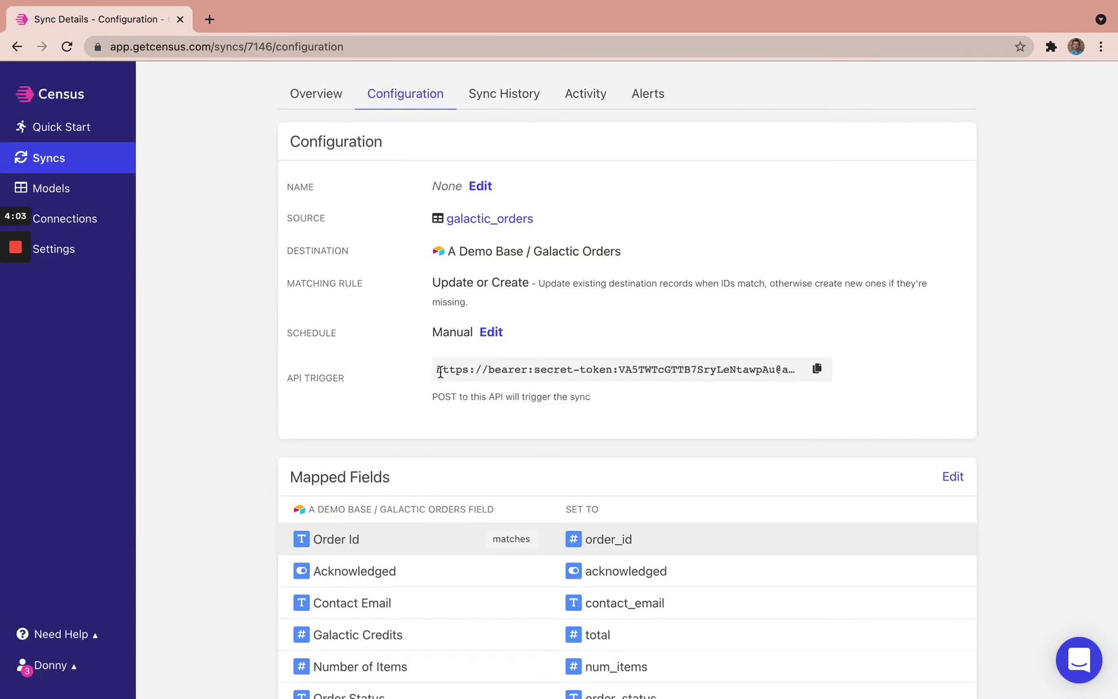
pyautogui.moveTo(438, 372); pyautogui.dragTo(598, 381)
pyautogui.click(601, 401)
pyautogui.moveTo(438, 373); pyautogui.dragTo(550, 363)
pyautogui.click(512, 412)
pyautogui.scroll(-3, 521, 433)
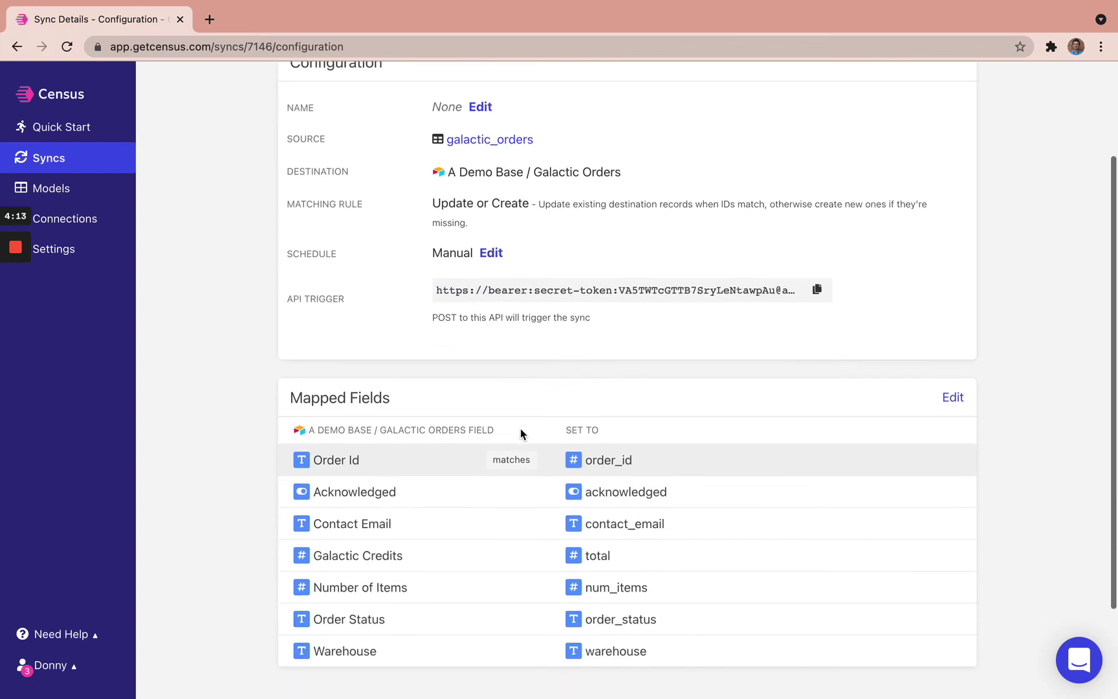
pyautogui.scroll(4, 557, 420)
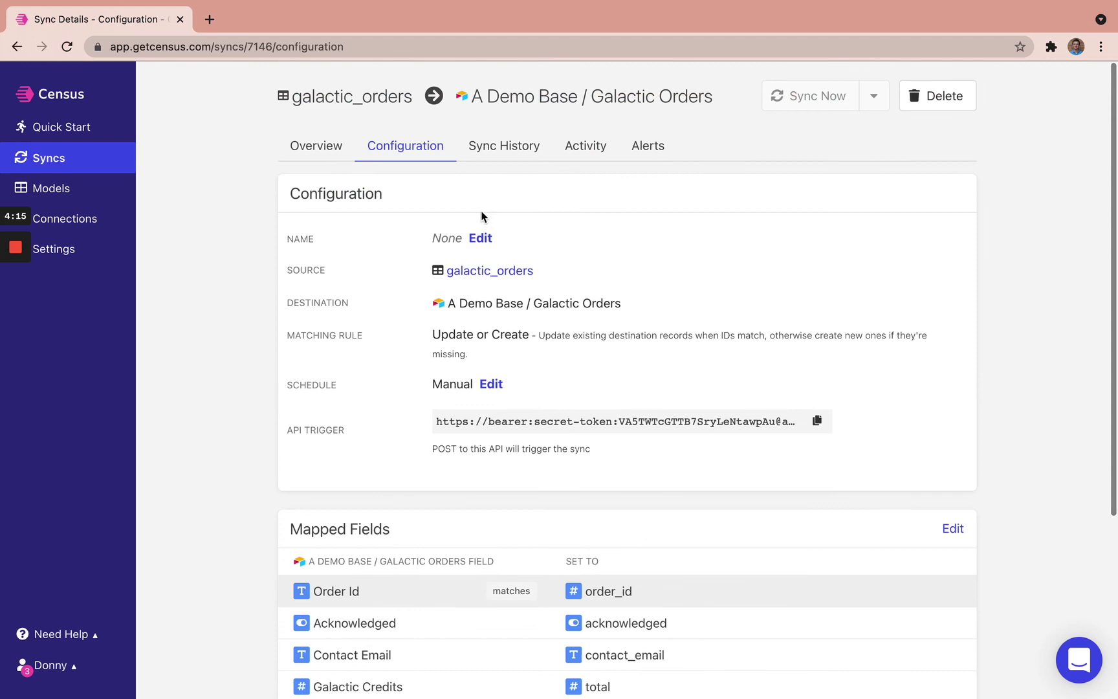
# Rename the sync to 'Star Wars Logistics' and save the name.
pyautogui.click(480, 238)
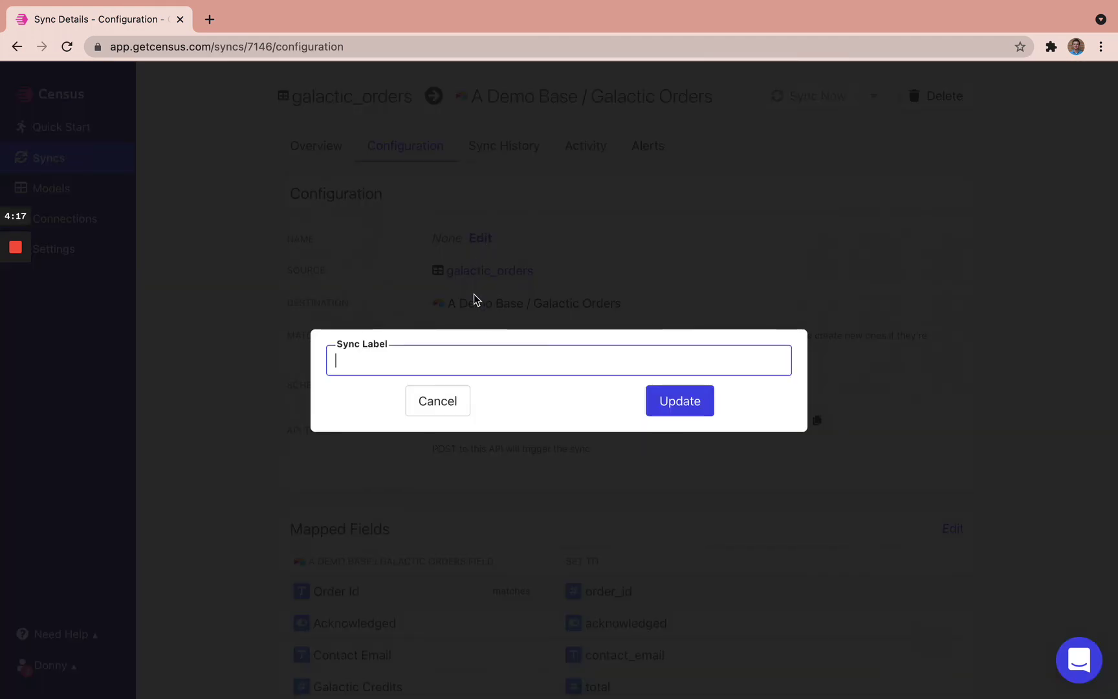
pyautogui.write('Star Wars Logistics')
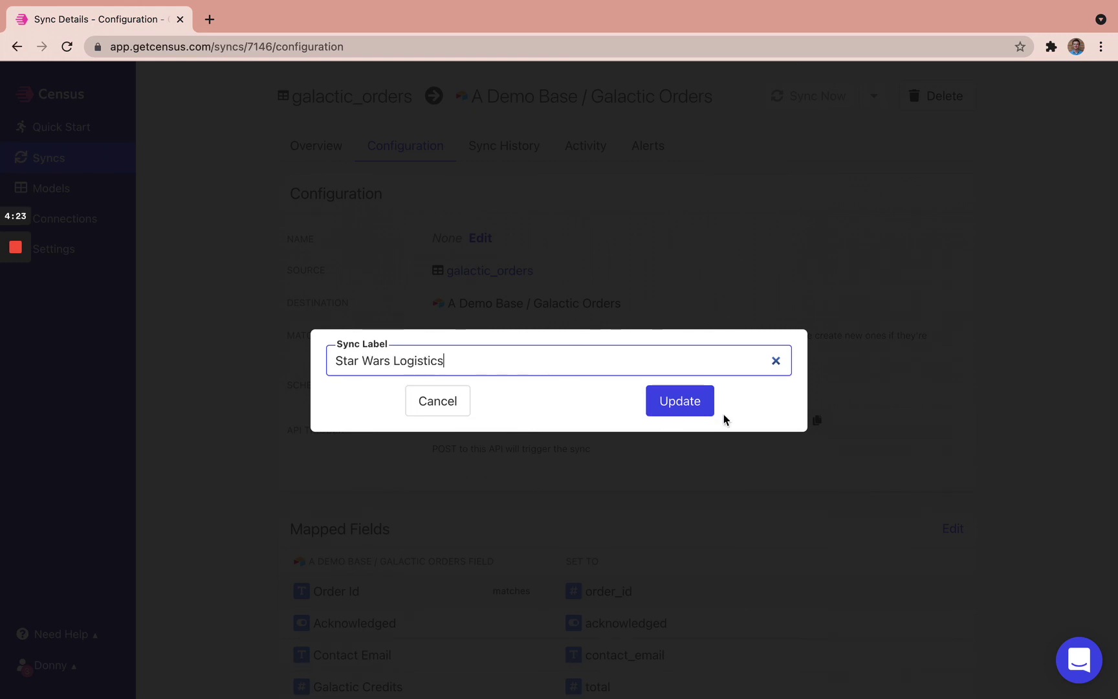
pyautogui.click(702, 412)
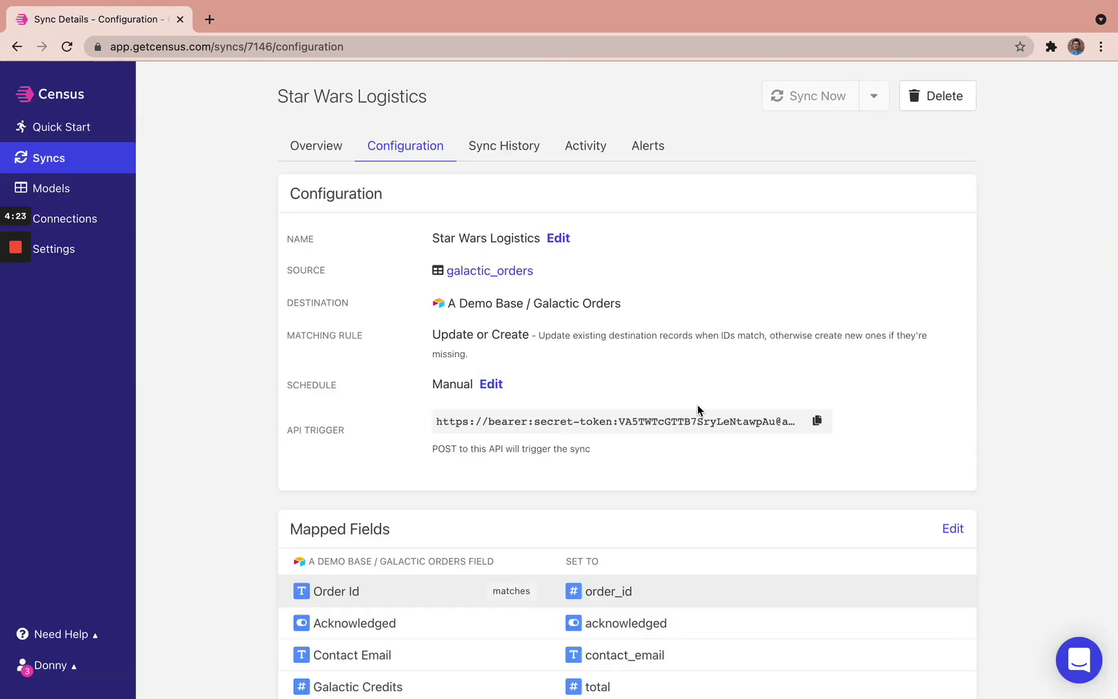
# Review the Sync History's completed 10-record run, then move to Airtable's Galactic Orders table.
pyautogui.click(491, 147)
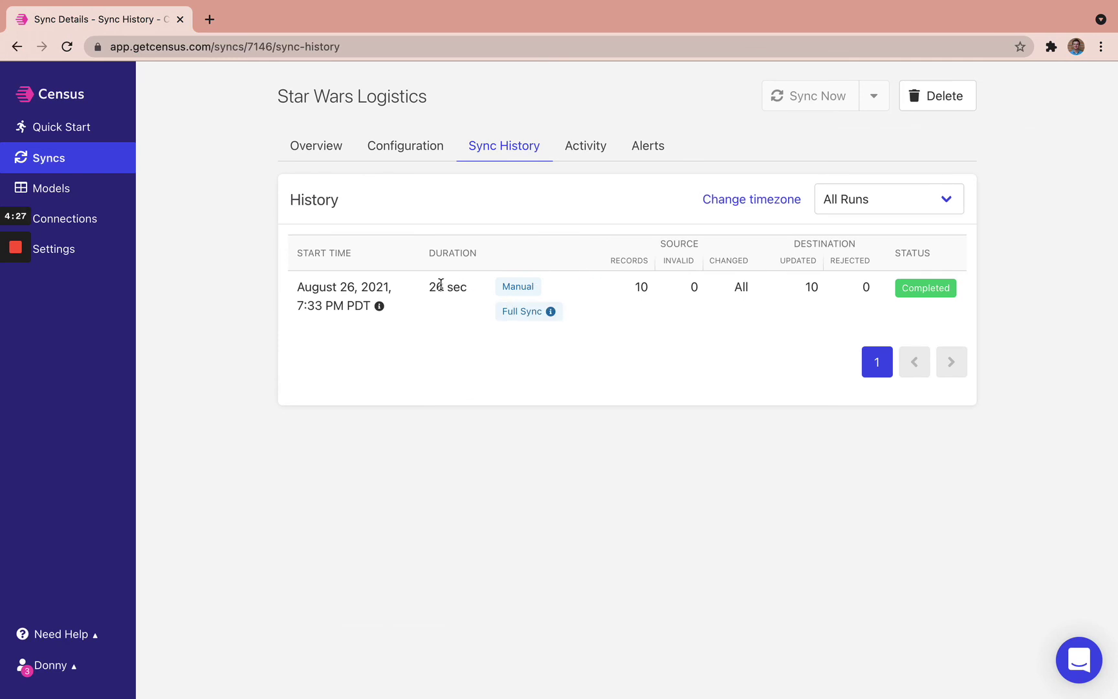
pyautogui.hotkey('ctrl', 'Right')
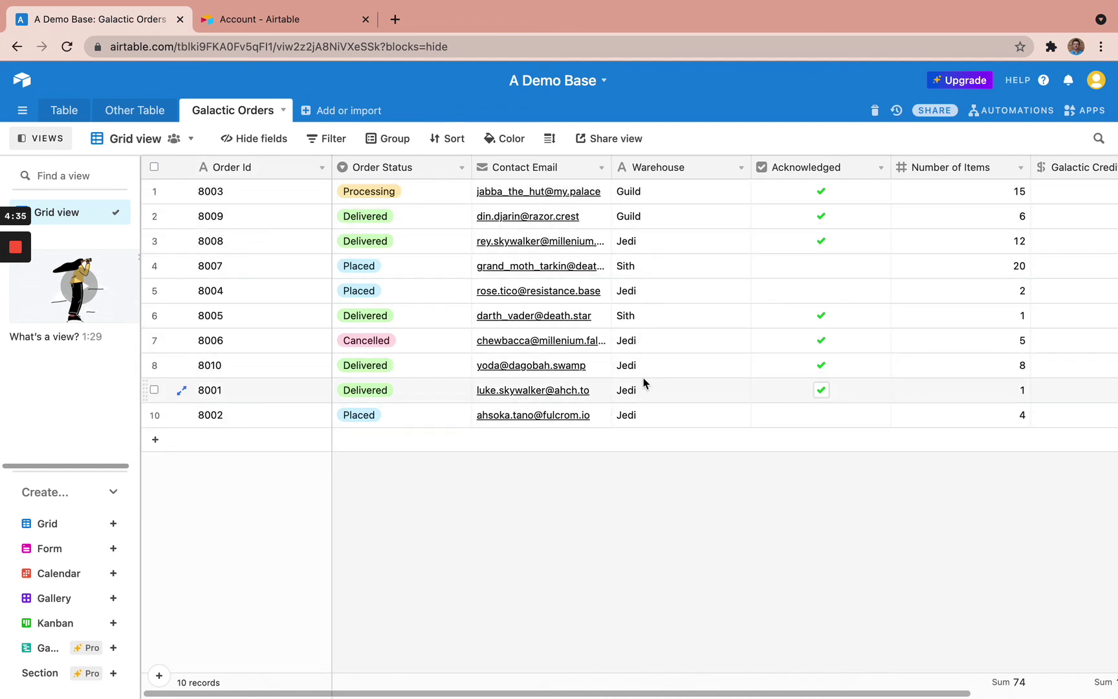
# Sort Galactic Orders by Acknowledged, unchecked first, bringing orders 8007, 8002 and 8004 to the top.
pyautogui.hscroll(3, 644, 383)
pyautogui.hscroll(-2, 643, 383)
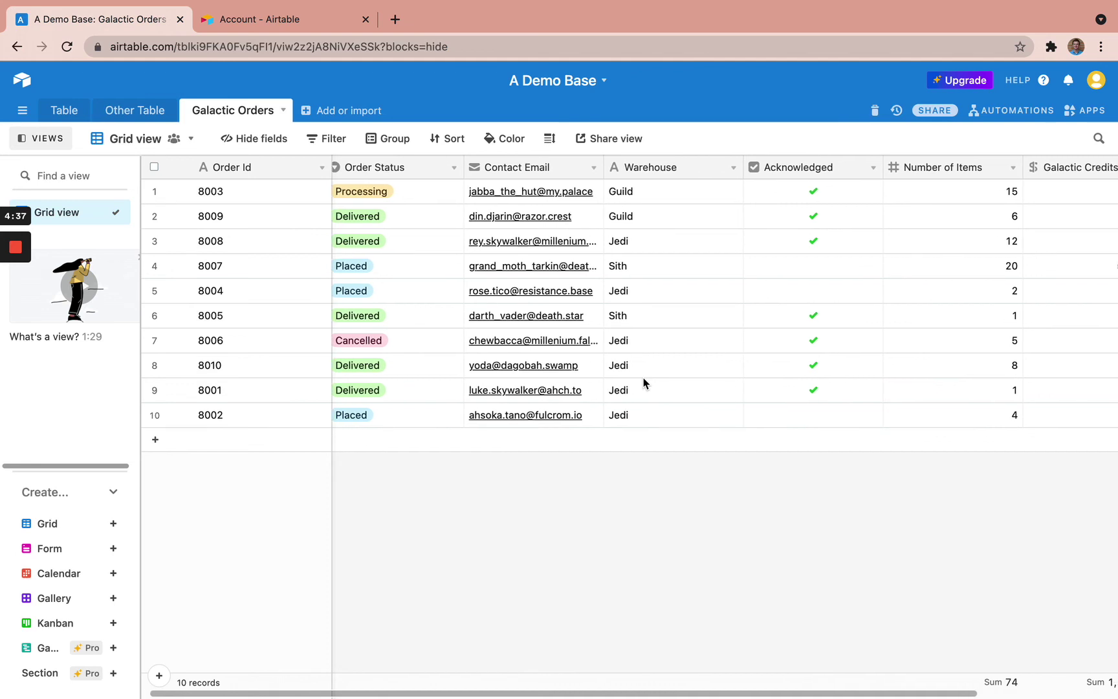
pyautogui.hscroll(5, 644, 383)
pyautogui.hscroll(-5, 644, 383)
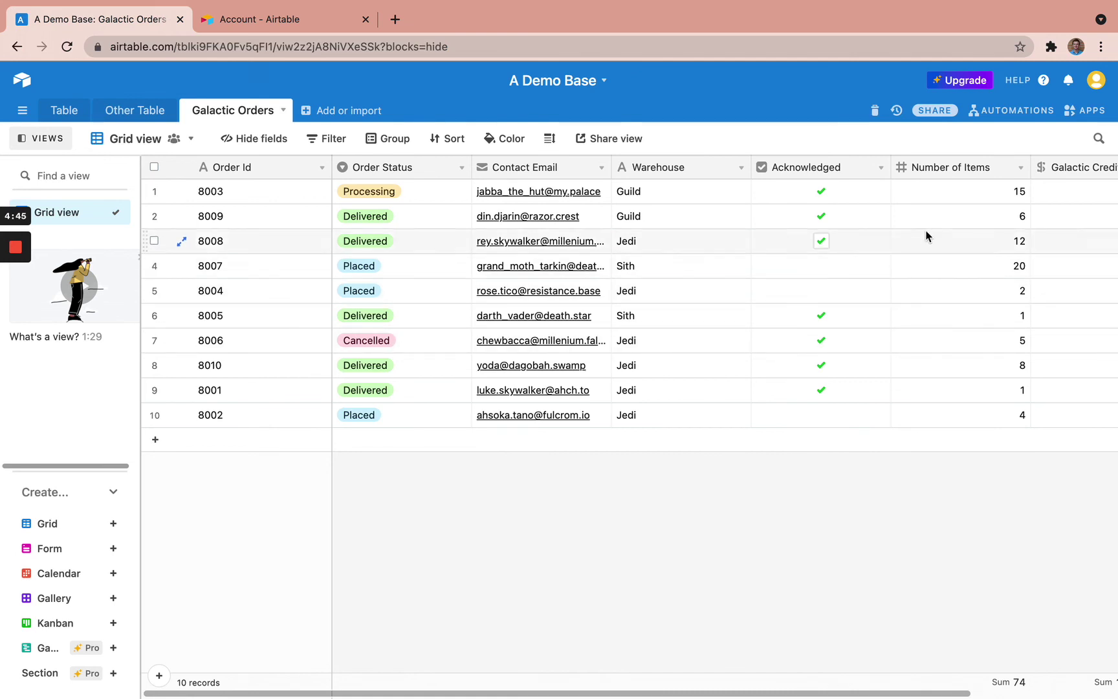
pyautogui.click(880, 169)
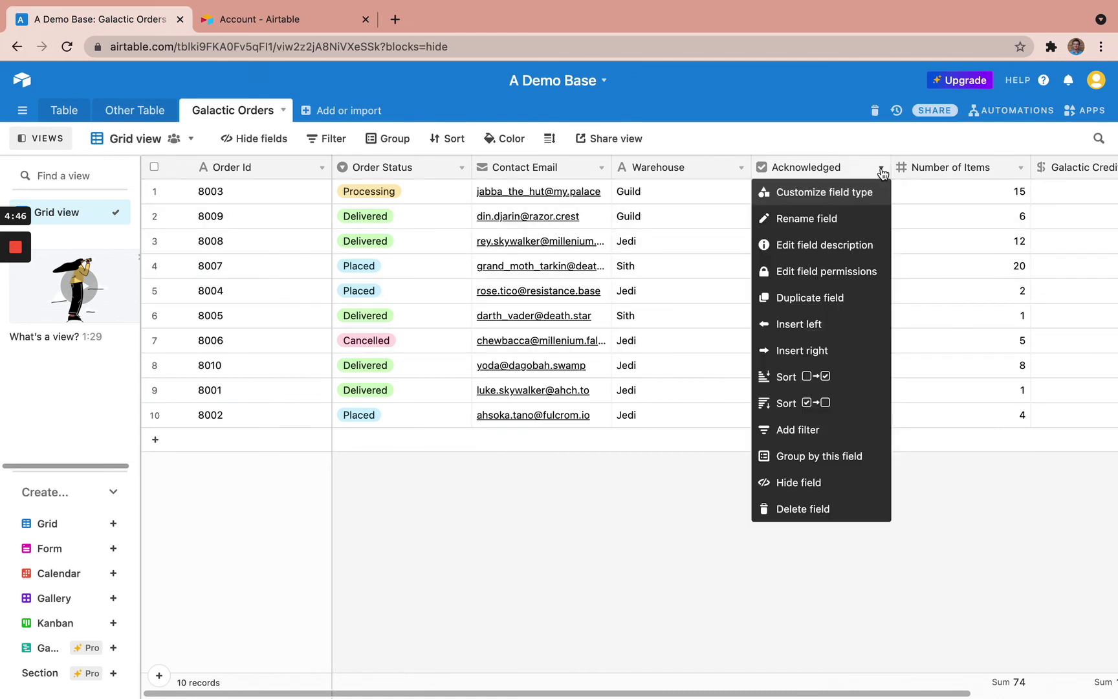
pyautogui.click(806, 376)
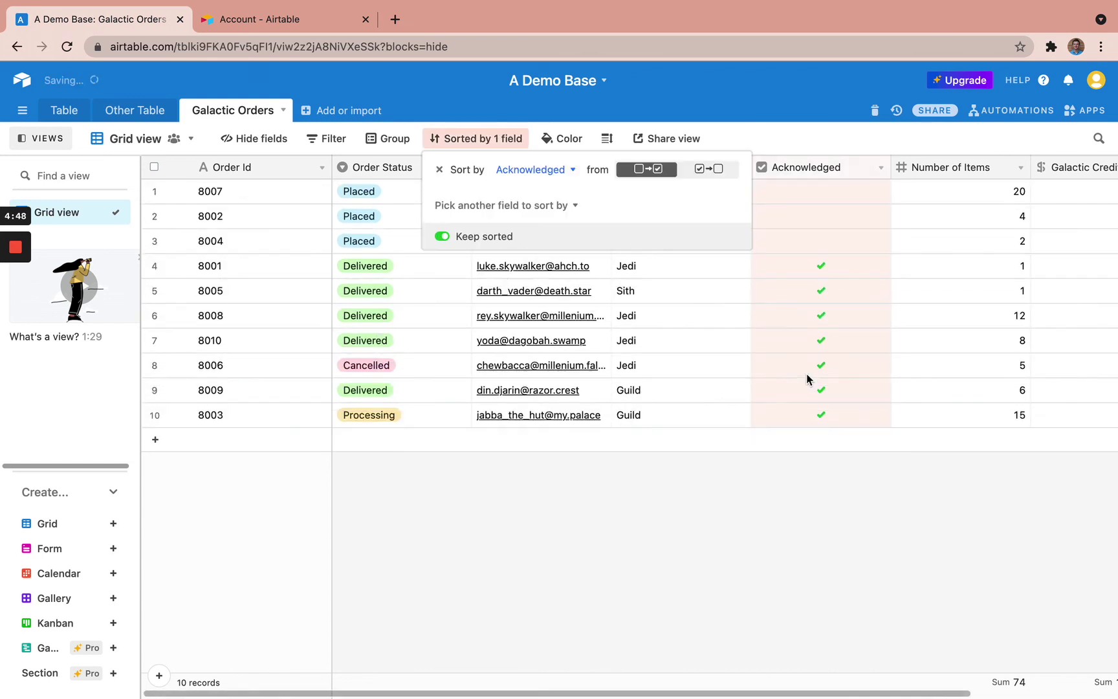
pyautogui.click(464, 458)
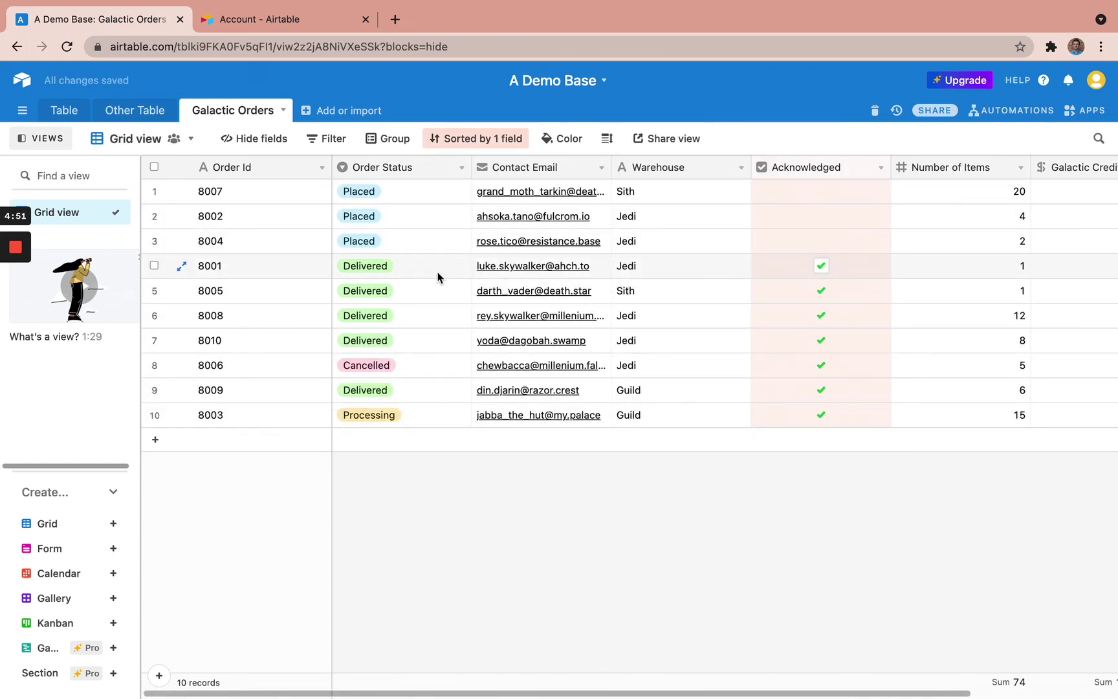
pyautogui.hscroll(2, 507, 204)
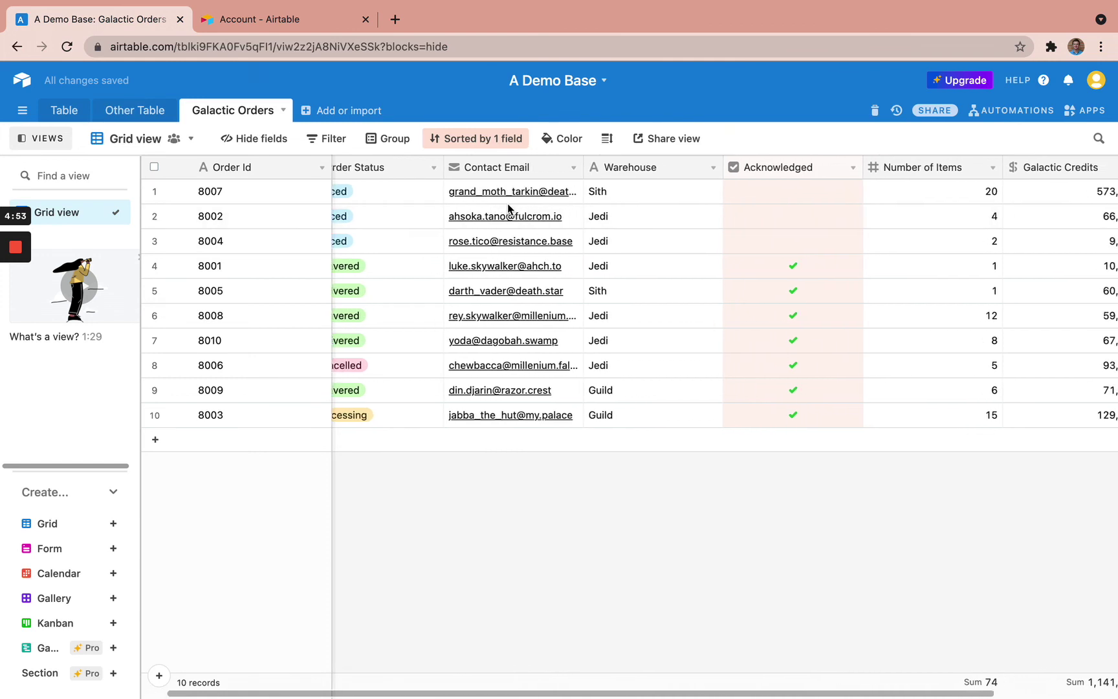
pyautogui.hscroll(3, 507, 204)
pyautogui.hscroll(-5, 507, 207)
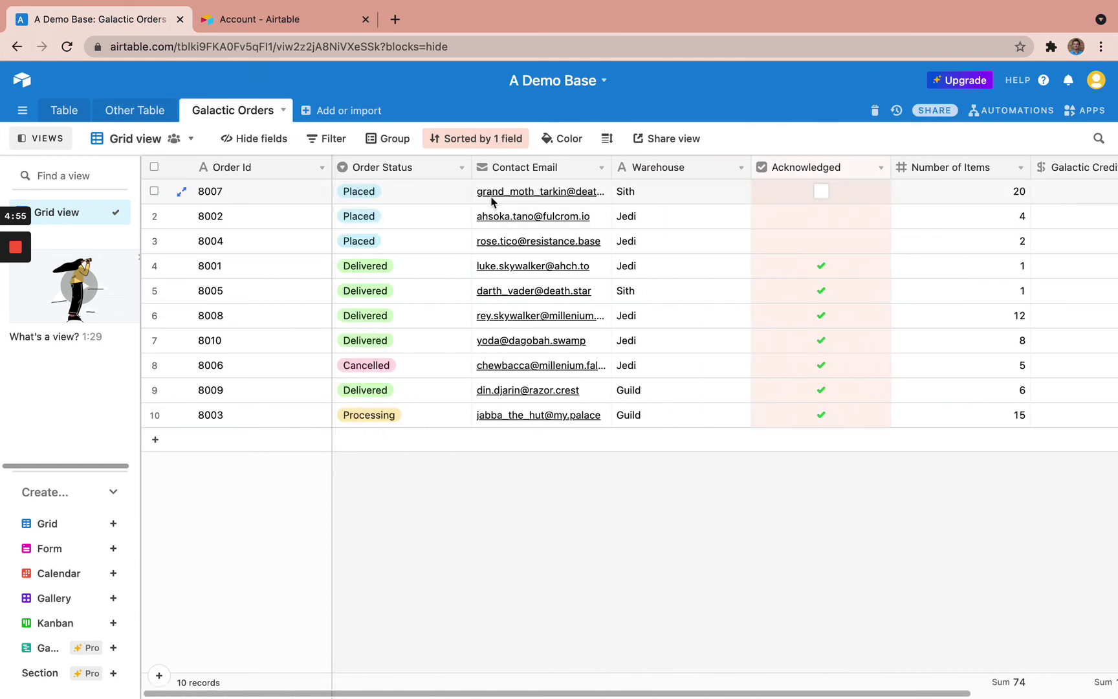